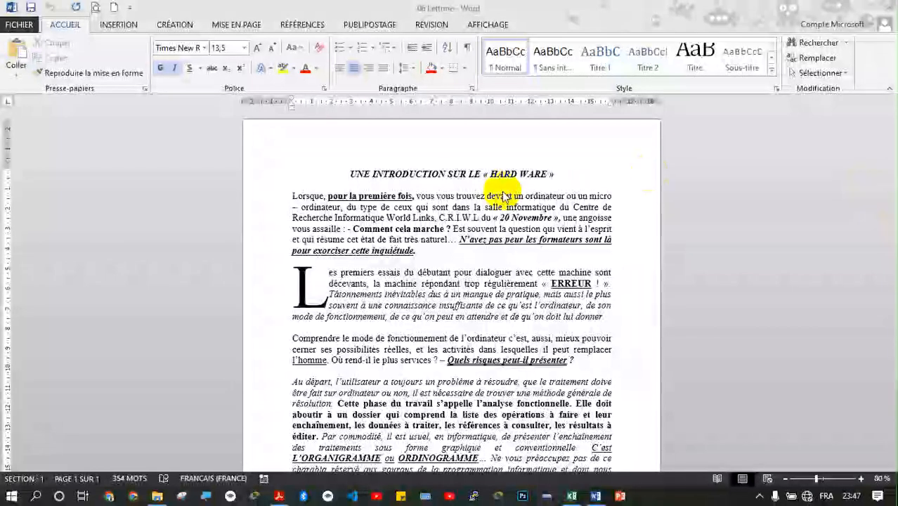
# Zoom the document to 150 % and open the header and footer view to examine the page's header and footer areas.
pyautogui.click(503, 194)
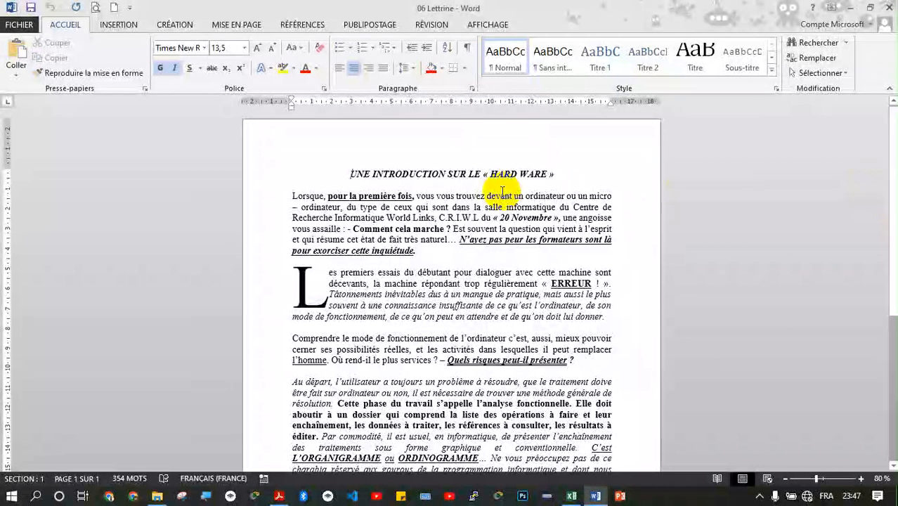
pyautogui.scroll(5, 502, 192)
pyautogui.scroll(2, 500, 191)
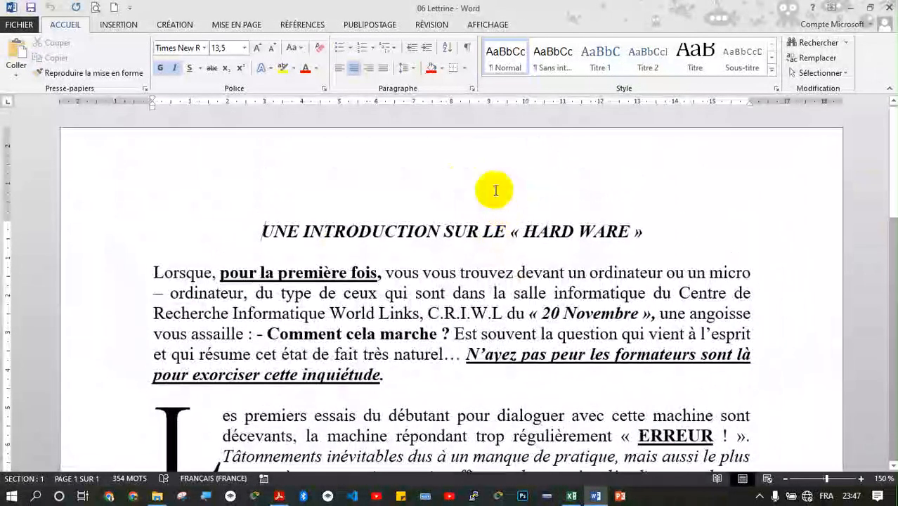
pyautogui.doubleClick(456, 176)
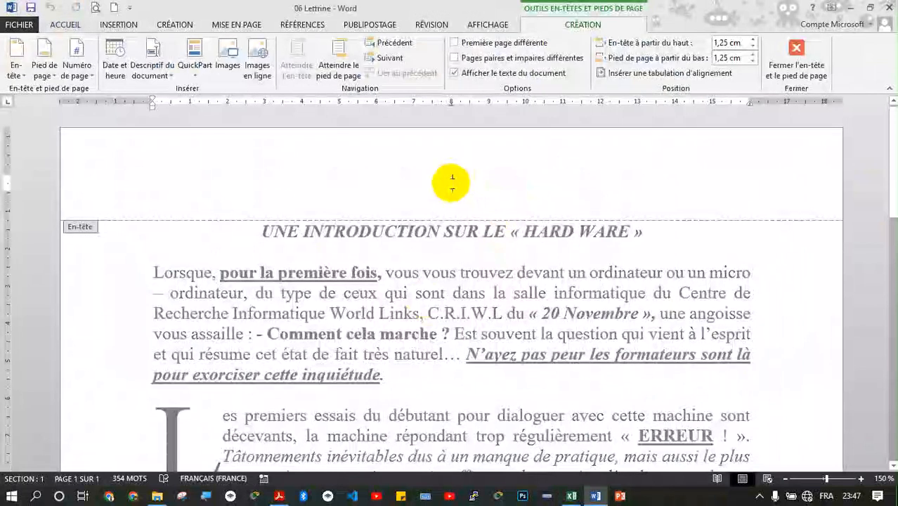
pyautogui.scroll(-15, 431, 336)
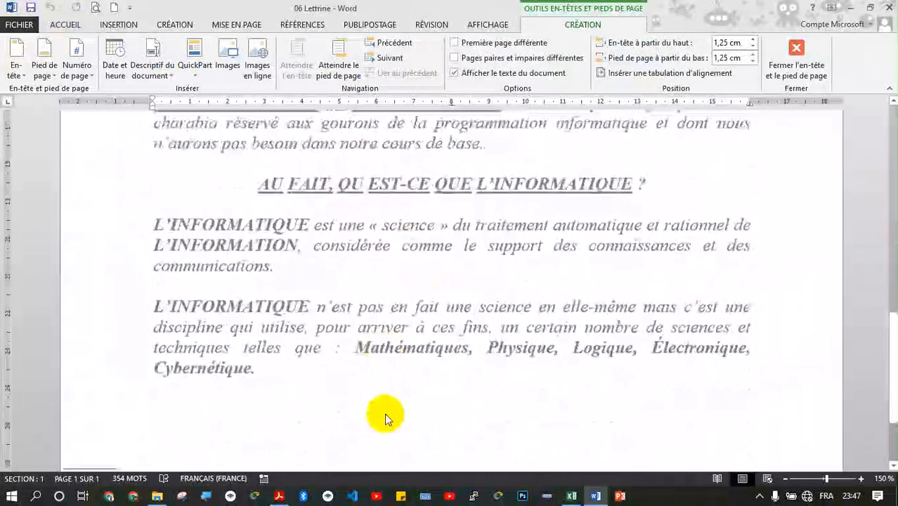
pyautogui.scroll(15, 386, 414)
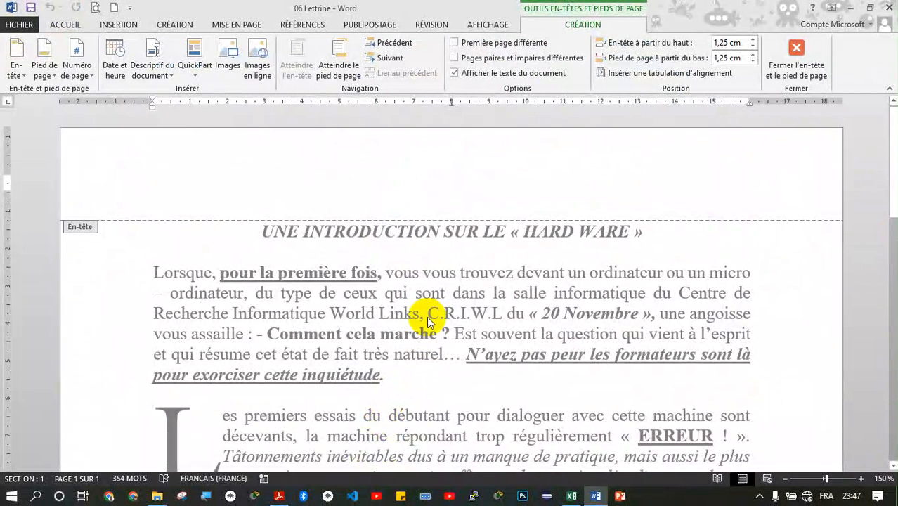
pyautogui.doubleClick(430, 274)
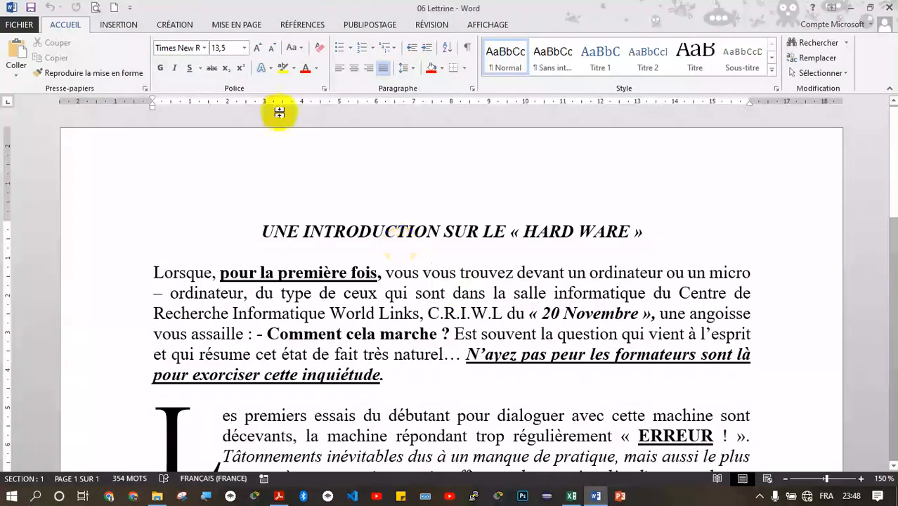
# Try the built-in Rétrospective header with its title and date placeholders, undoing the insertion and returning to the body text.
pyautogui.click(118, 30)
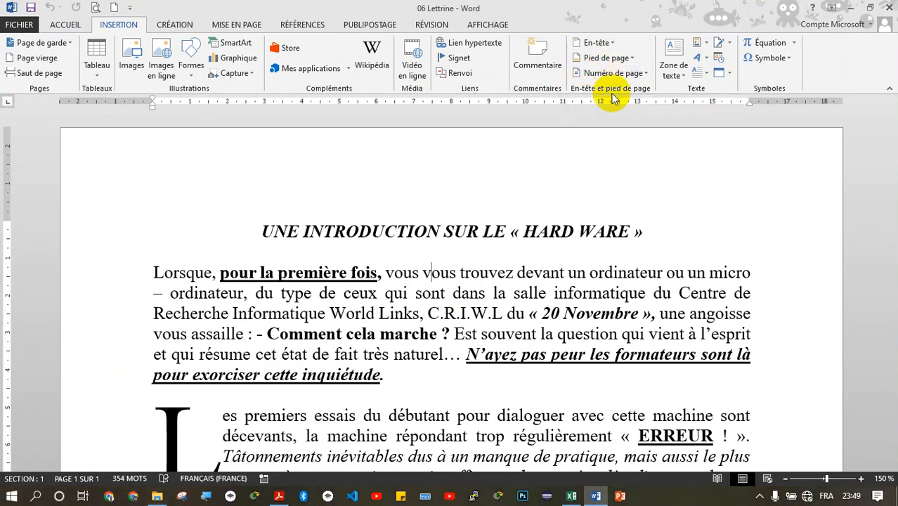
pyautogui.click(597, 43)
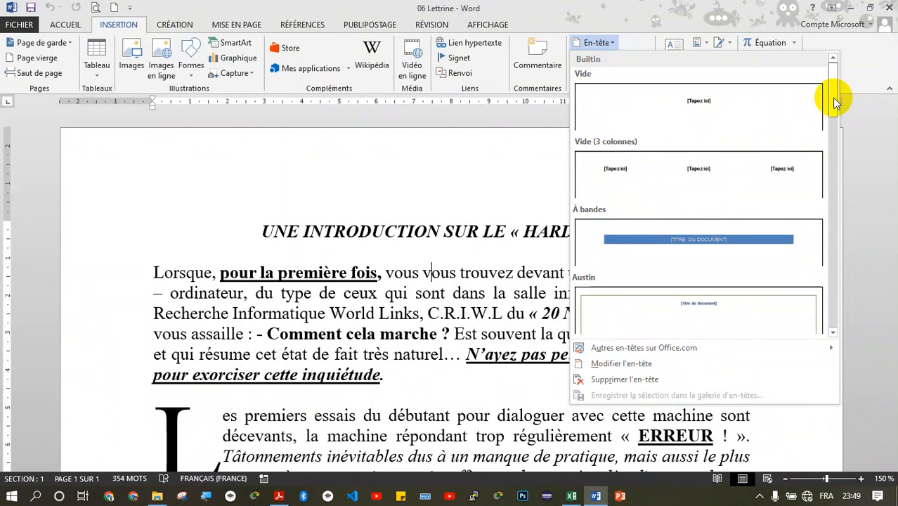
pyautogui.moveTo(833, 97); pyautogui.dragTo(828, 261)
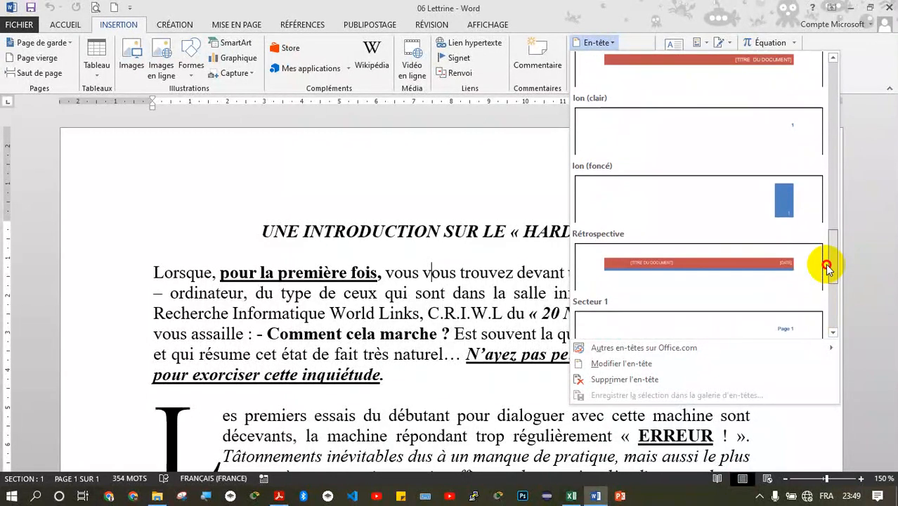
pyautogui.click(757, 274)
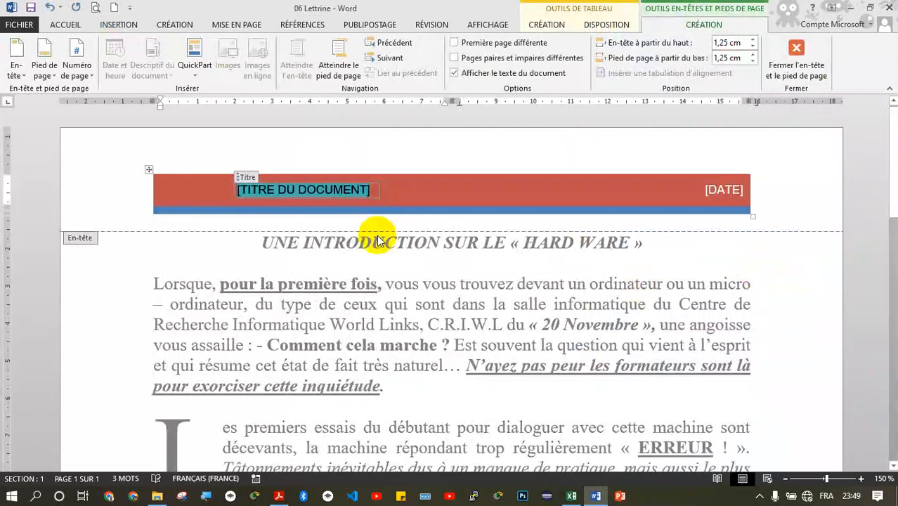
pyautogui.click(287, 192)
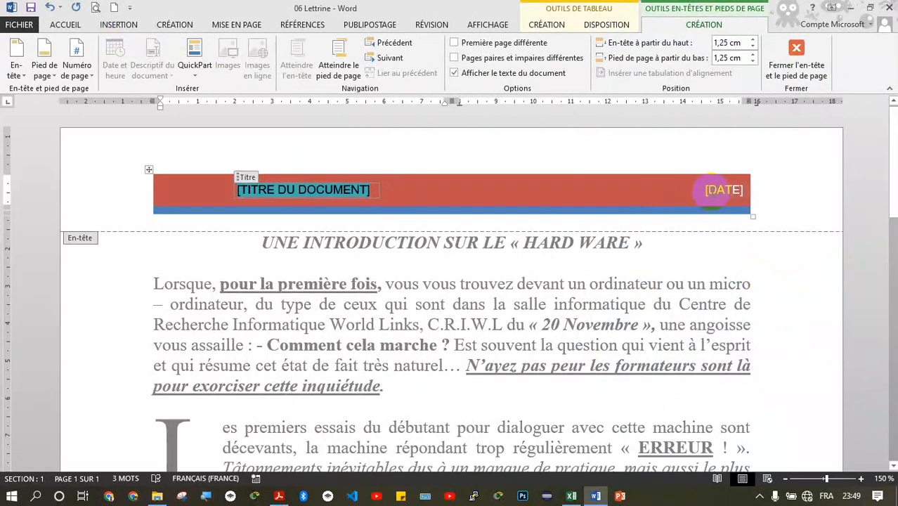
pyautogui.click(736, 191)
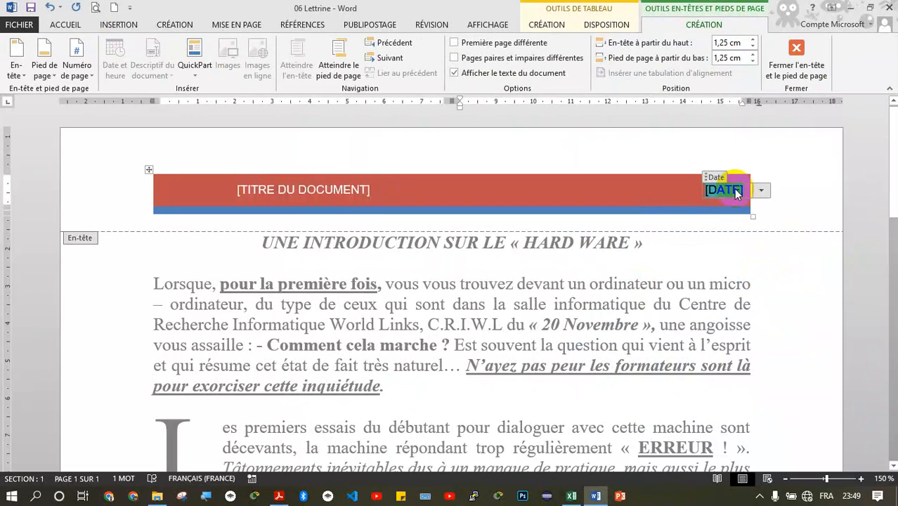
pyautogui.hotkey('ctrl', 'z')
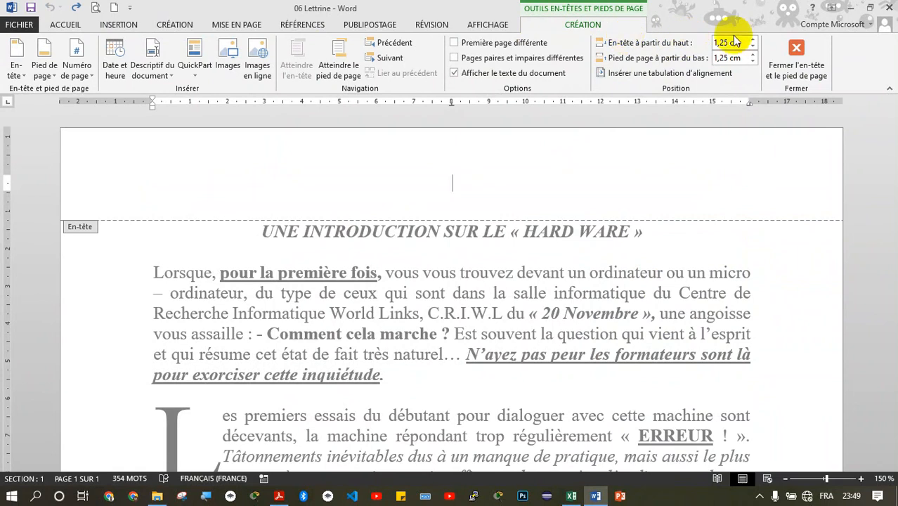
pyautogui.click(802, 57)
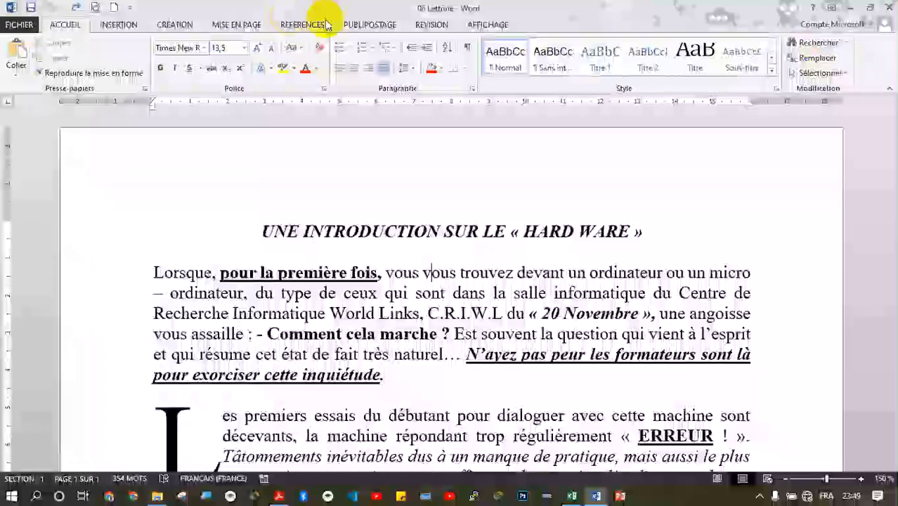
# Look through the built-in header and footer designs and their edit and remove options without inserting any.
pyautogui.click(117, 26)
pyautogui.click(595, 42)
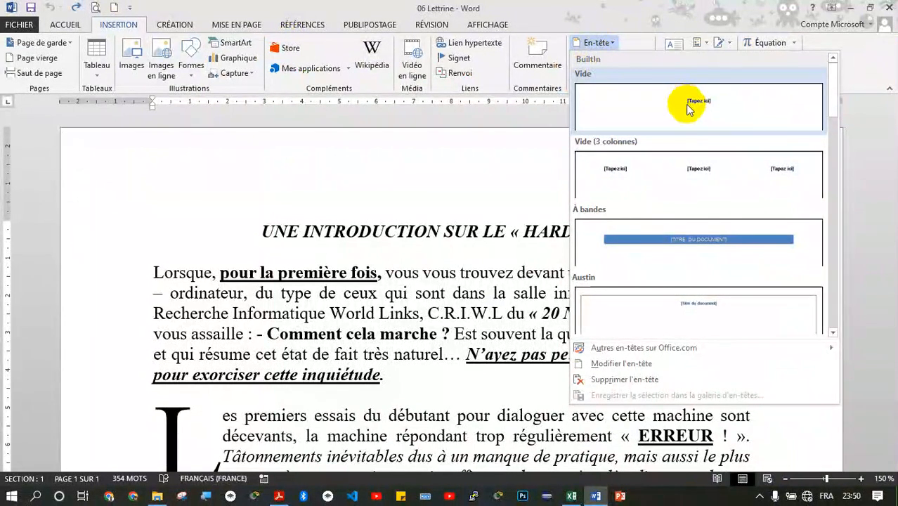
pyautogui.scroll(-5, 707, 238)
pyautogui.scroll(-5, 707, 237)
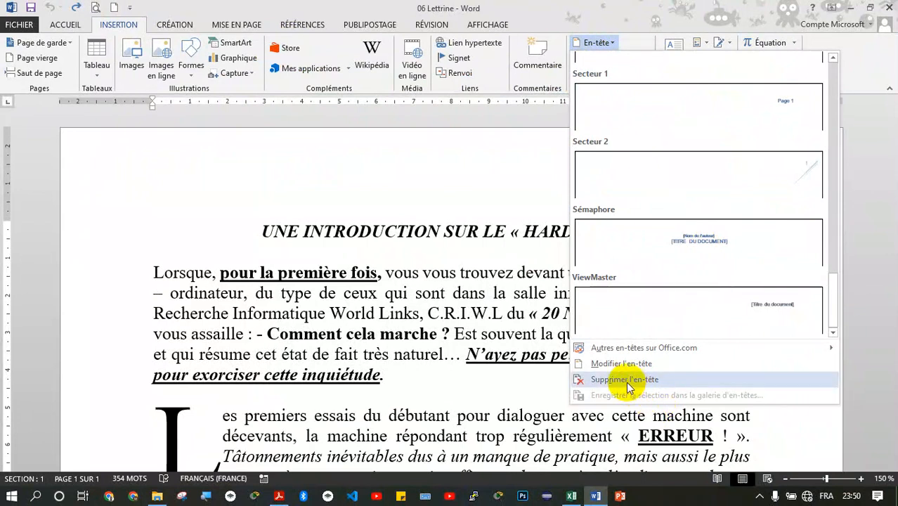
pyautogui.click(595, 41)
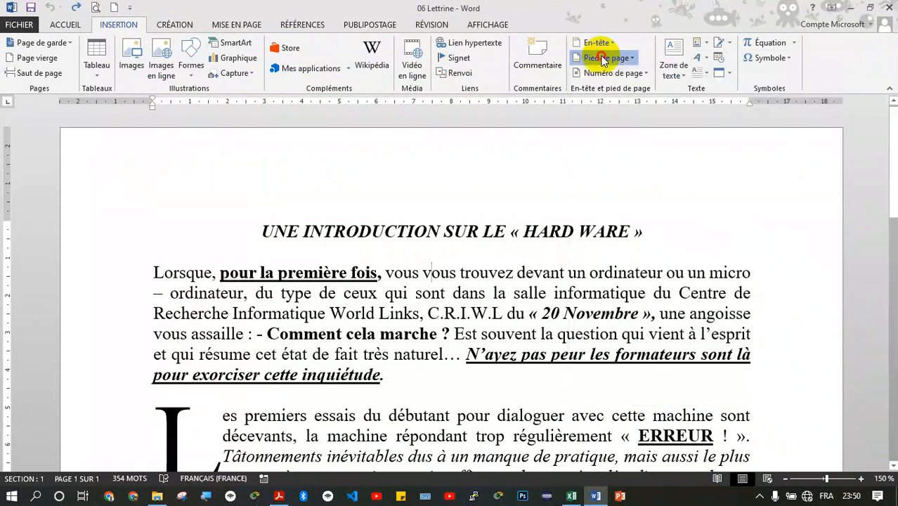
pyautogui.click(602, 58)
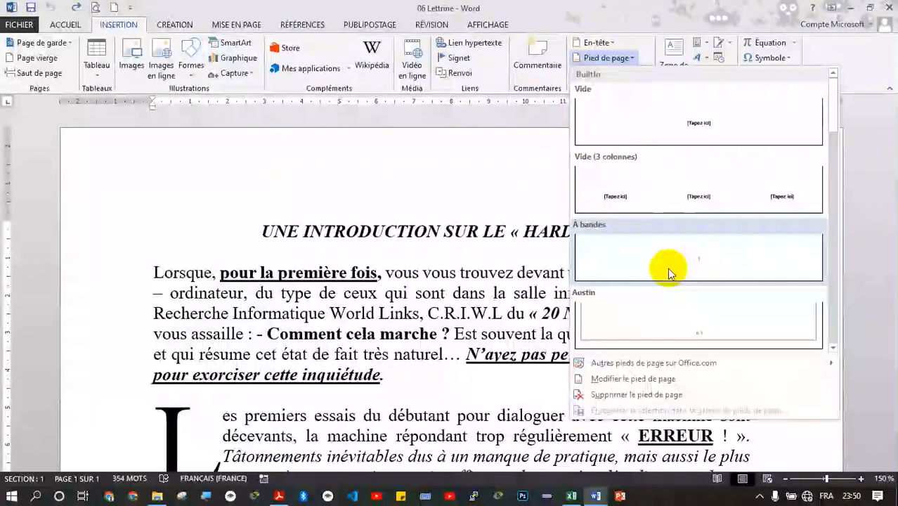
pyautogui.moveTo(834, 106); pyautogui.dragTo(841, 172)
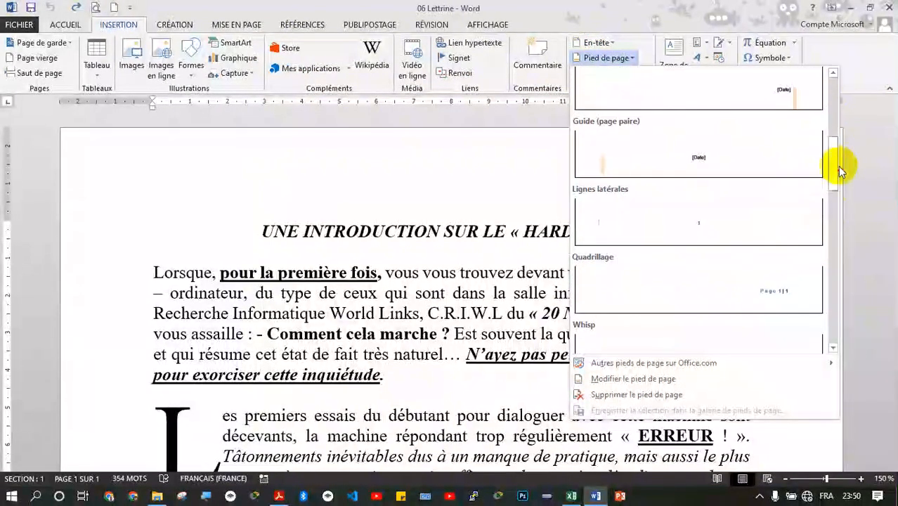
pyautogui.click(833, 348)
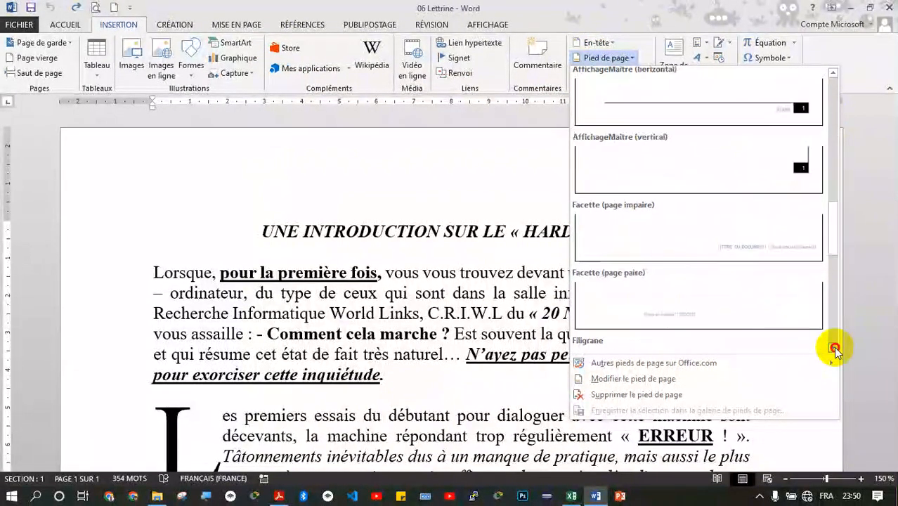
pyautogui.moveTo(832, 334)
pyautogui.mouseDown()
pyautogui.moveTo(830, 223)
pyautogui.moveTo(832, 331)
pyautogui.mouseUp()
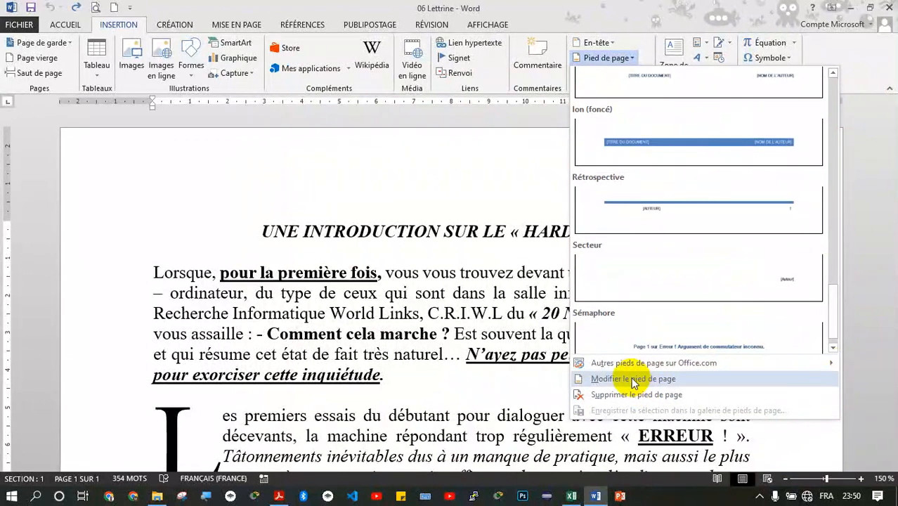
pyautogui.click(602, 59)
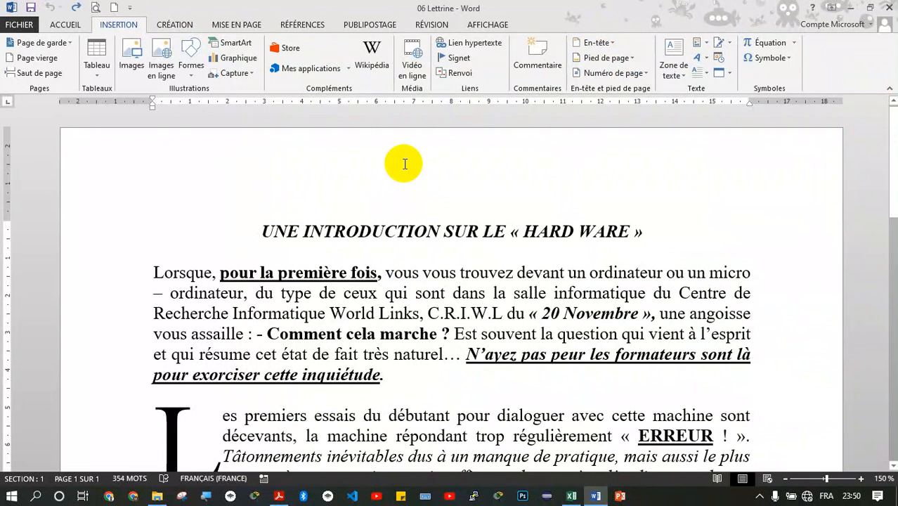
# Open the page header for editing from the blank area above the document title.
pyautogui.doubleClick(450, 171)
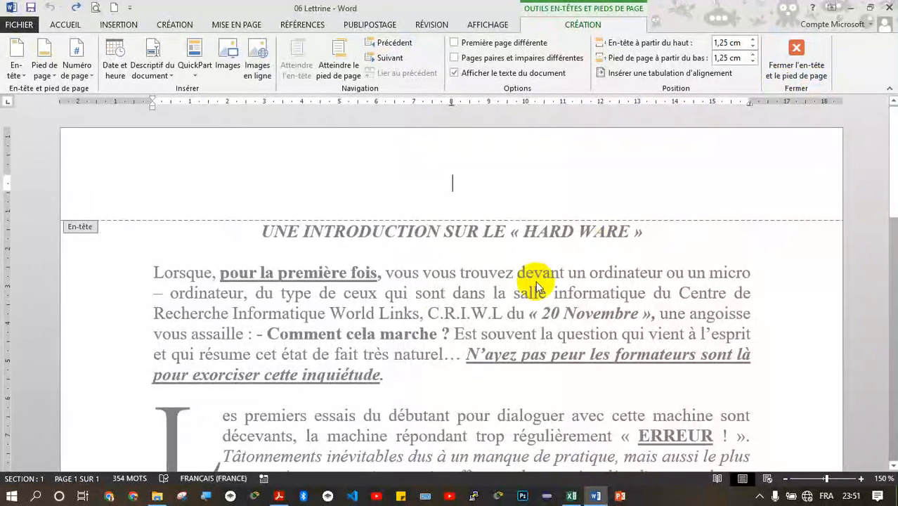
pyautogui.doubleClick(489, 313)
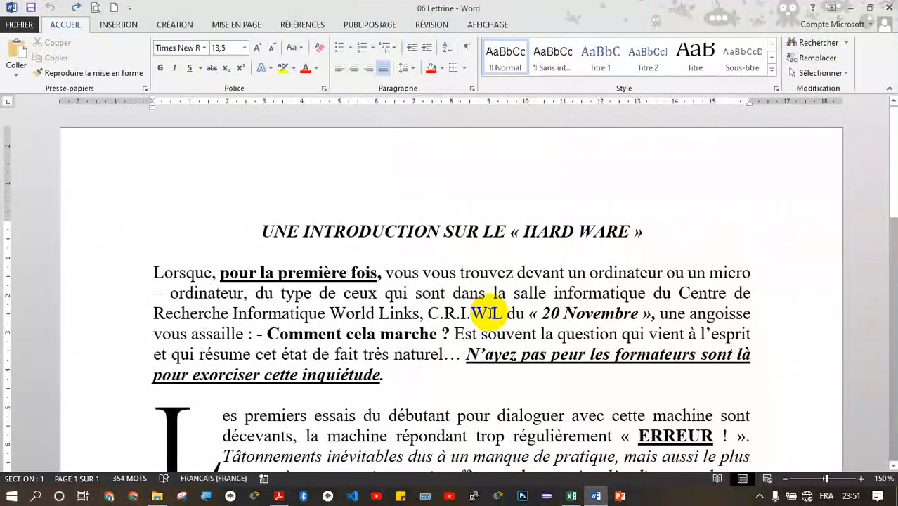
pyautogui.doubleClick(422, 164)
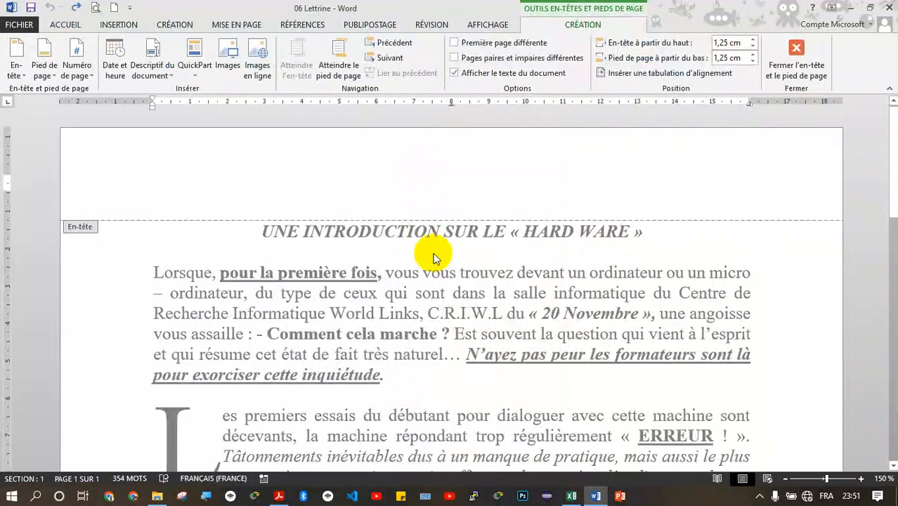
pyautogui.doubleClick(472, 320)
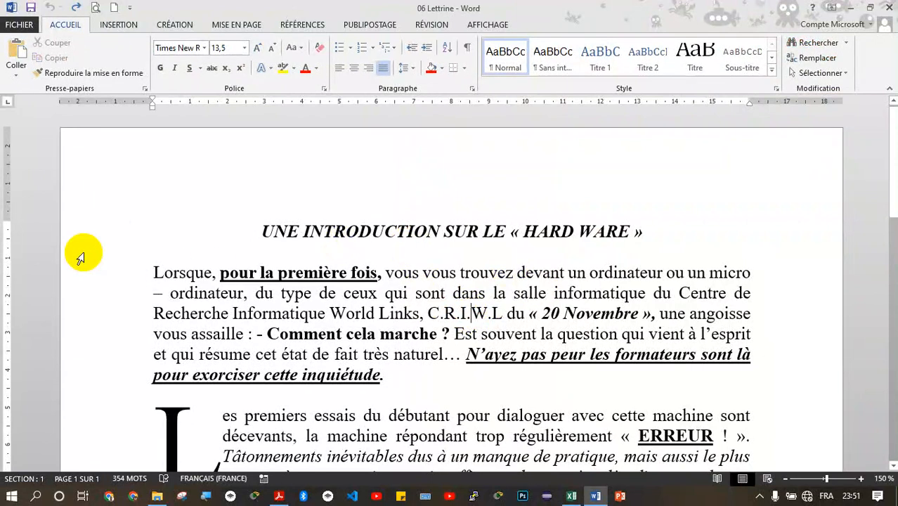
pyautogui.doubleClick(413, 154)
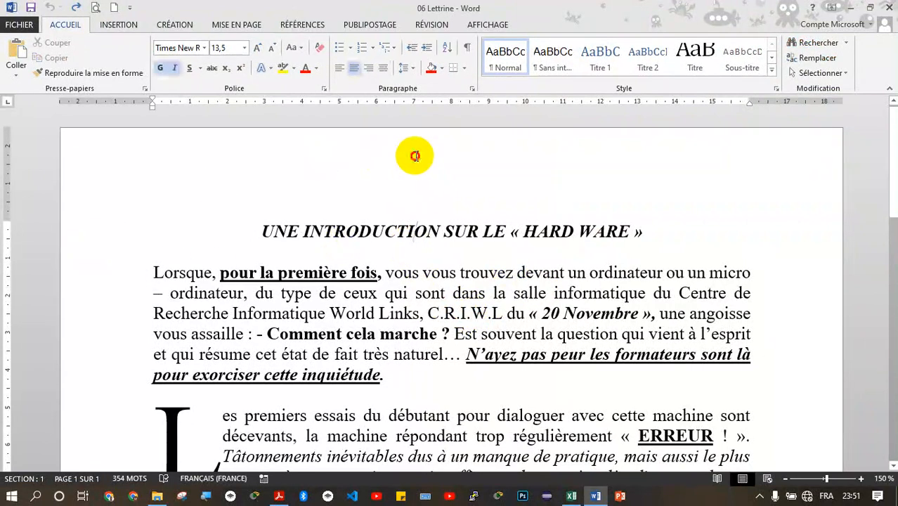
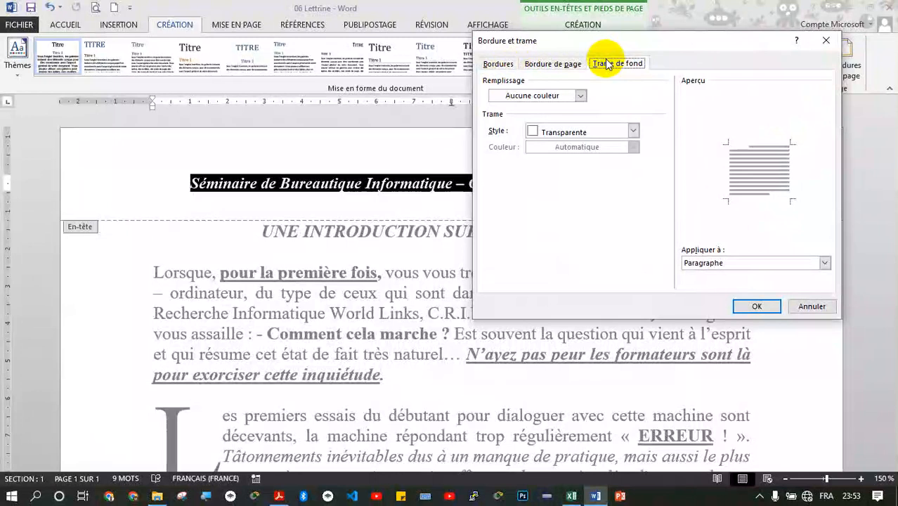
# Open the paragraph border settings for the selected header text and choose the 3 pt thin-thick double line style.
pyautogui.click(554, 65)
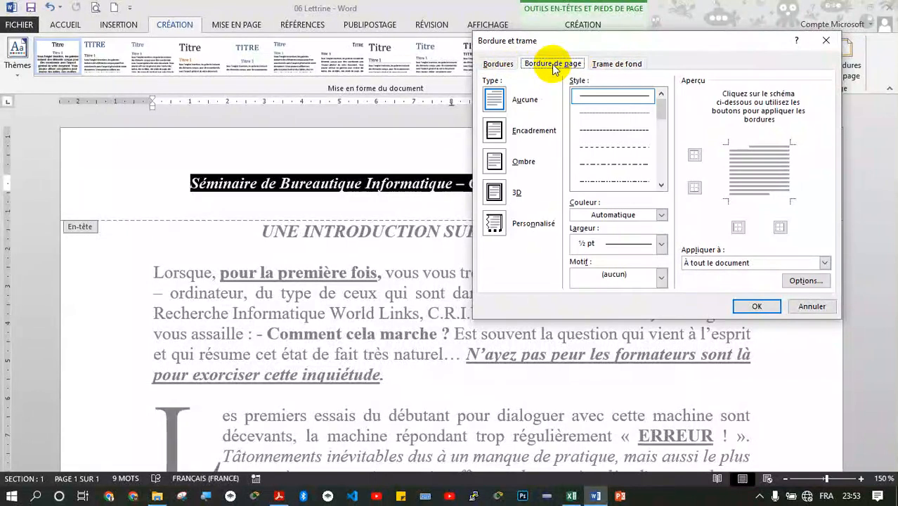
pyautogui.click(812, 306)
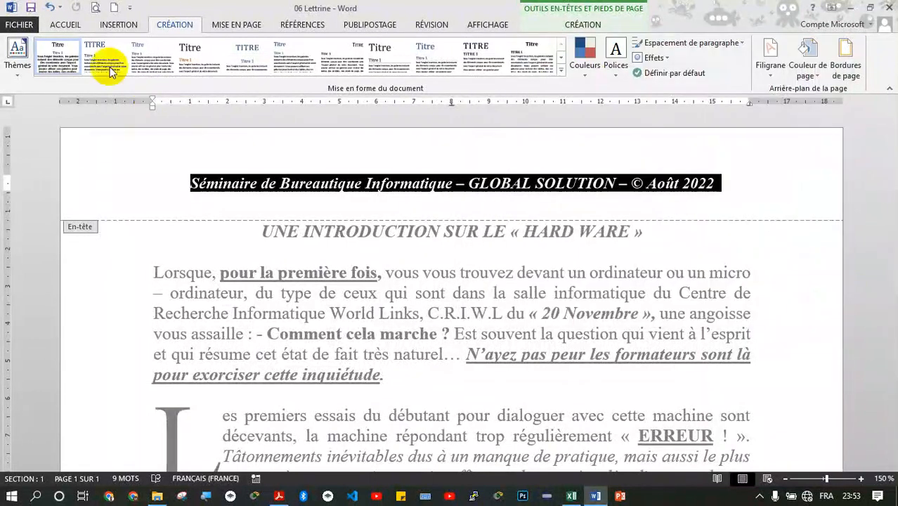
pyautogui.click(68, 23)
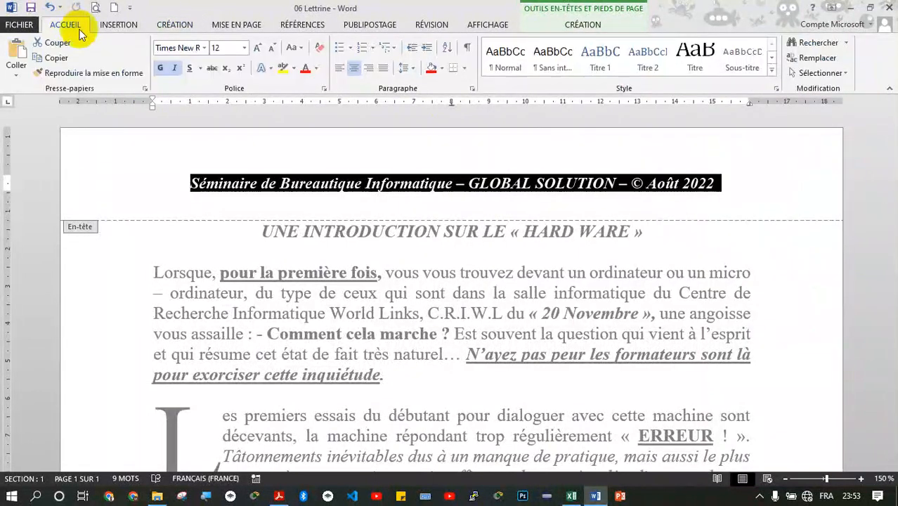
pyautogui.click(466, 68)
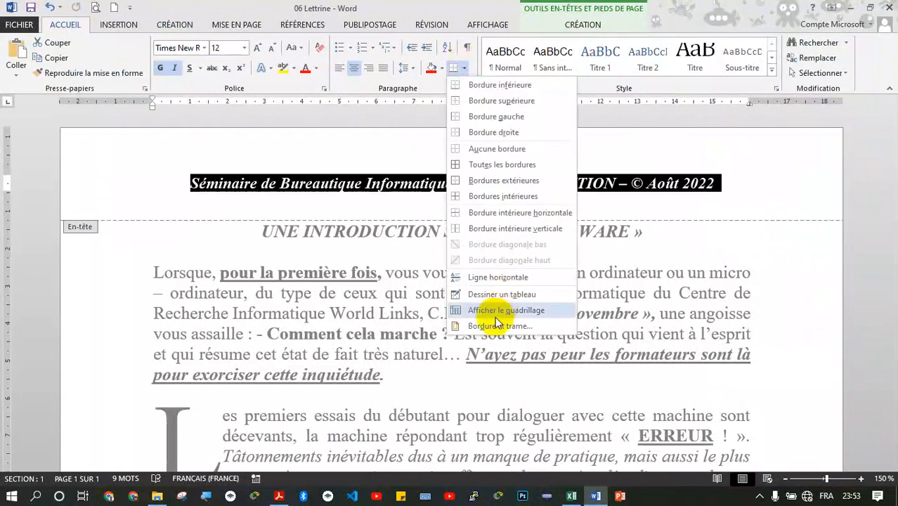
pyautogui.click(498, 325)
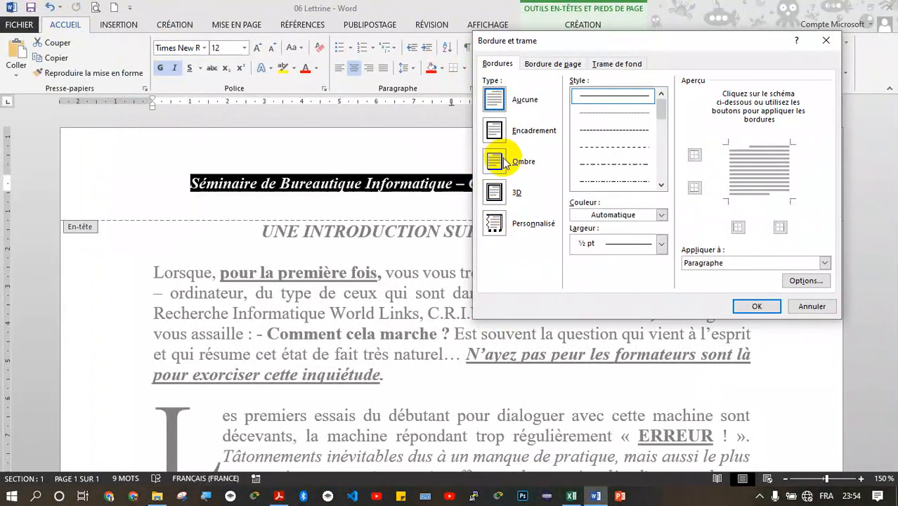
pyautogui.click(661, 185)
pyautogui.click(661, 185)
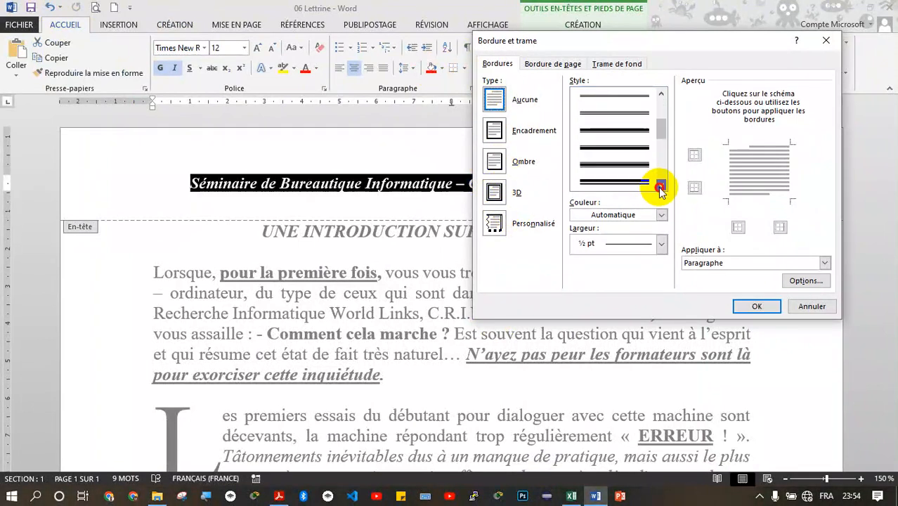
pyautogui.click(627, 131)
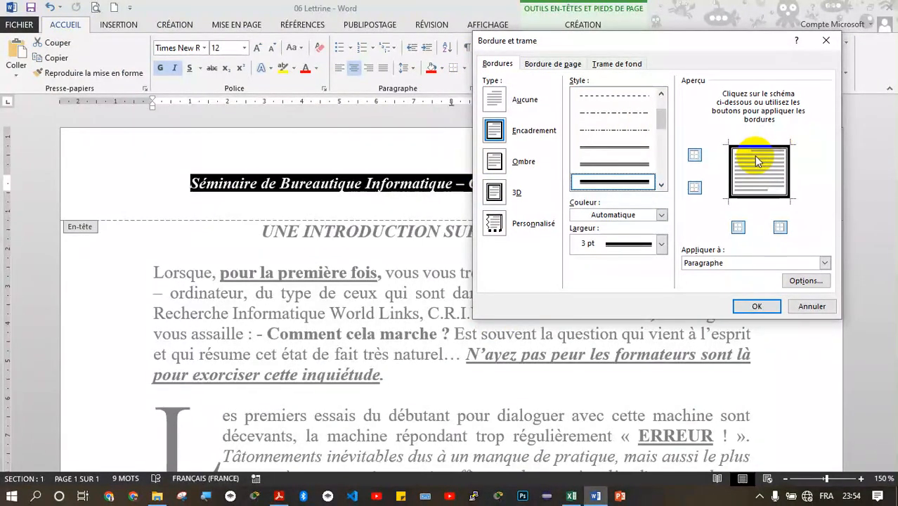
# Remove the top, left and right borders so only the bottom border remains, and apply it to the header paragraph.
pyautogui.click(695, 157)
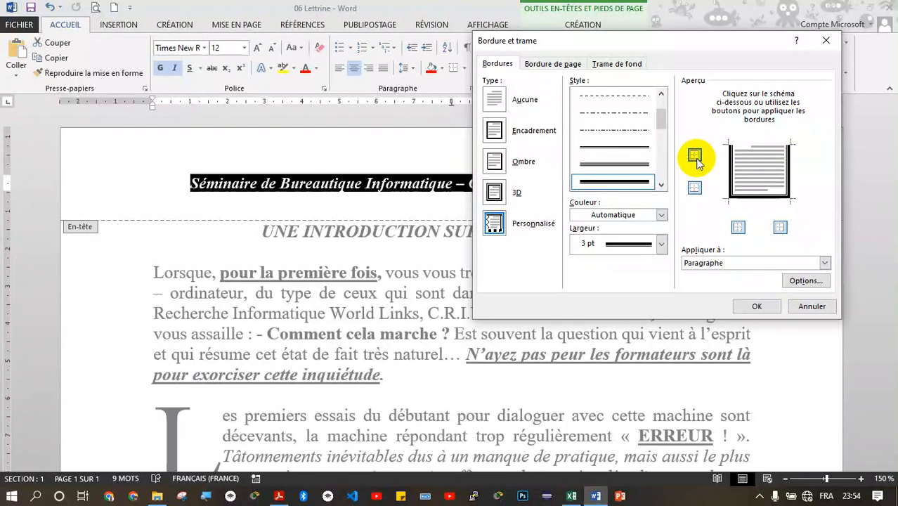
pyautogui.click(695, 157)
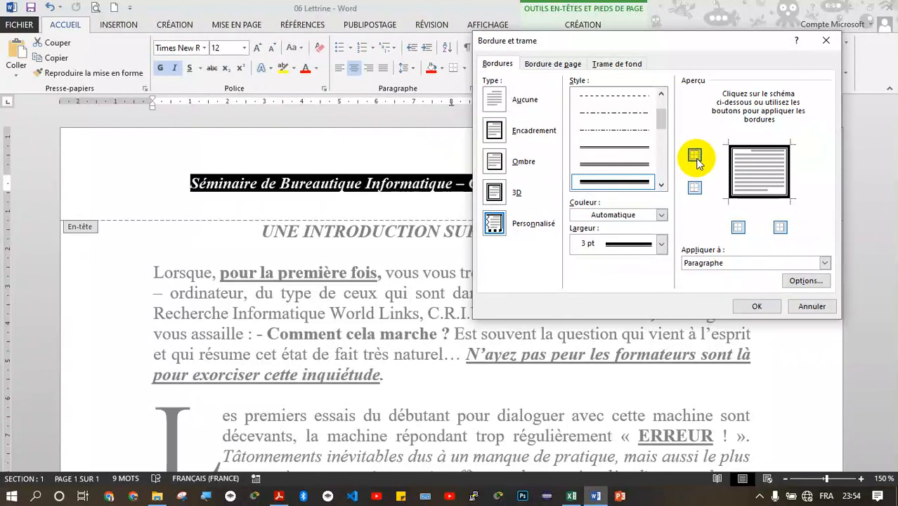
pyautogui.click(752, 147)
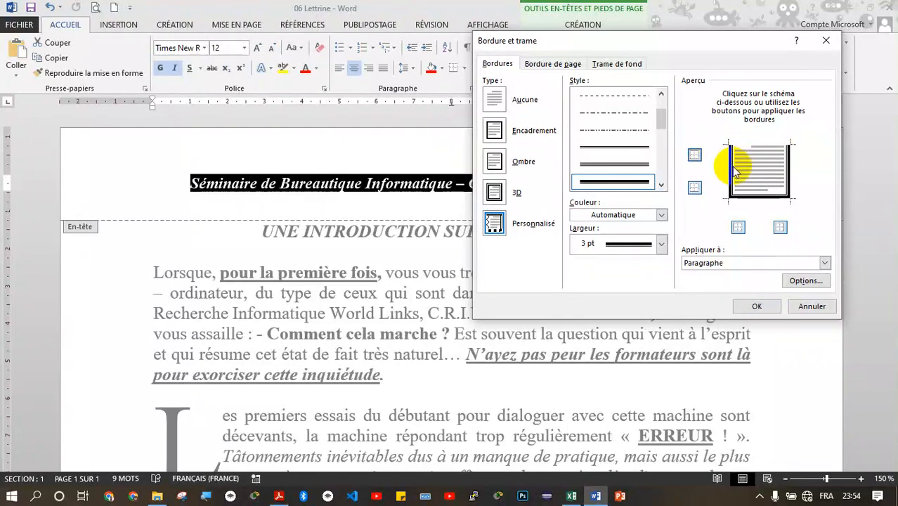
pyautogui.click(734, 167)
pyautogui.click(788, 175)
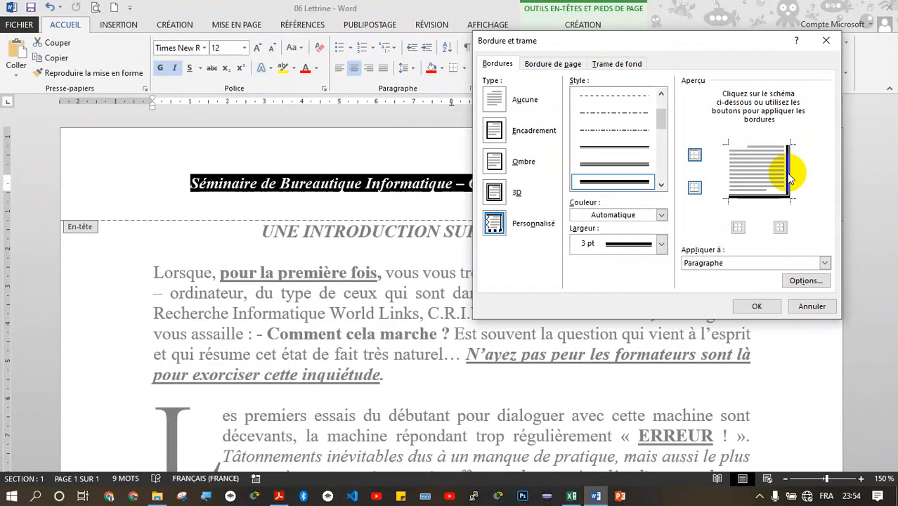
pyautogui.click(781, 229)
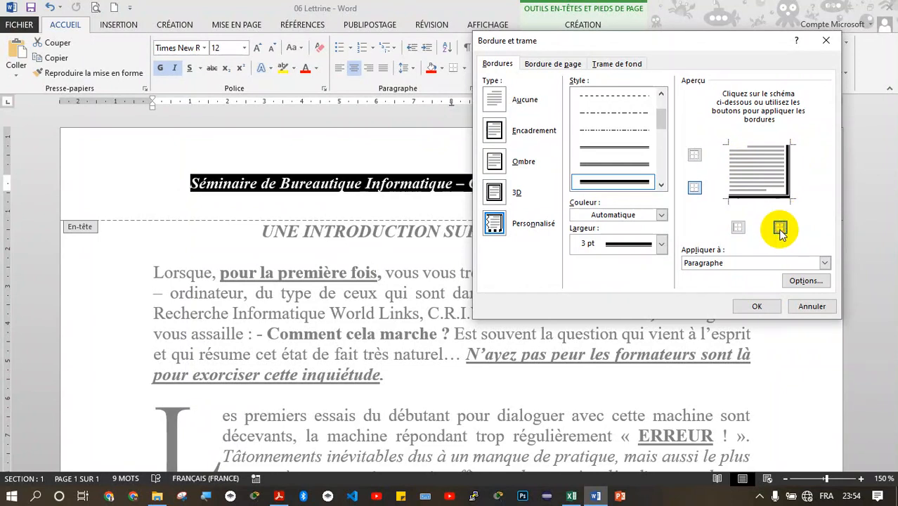
pyautogui.click(738, 227)
pyautogui.click(781, 227)
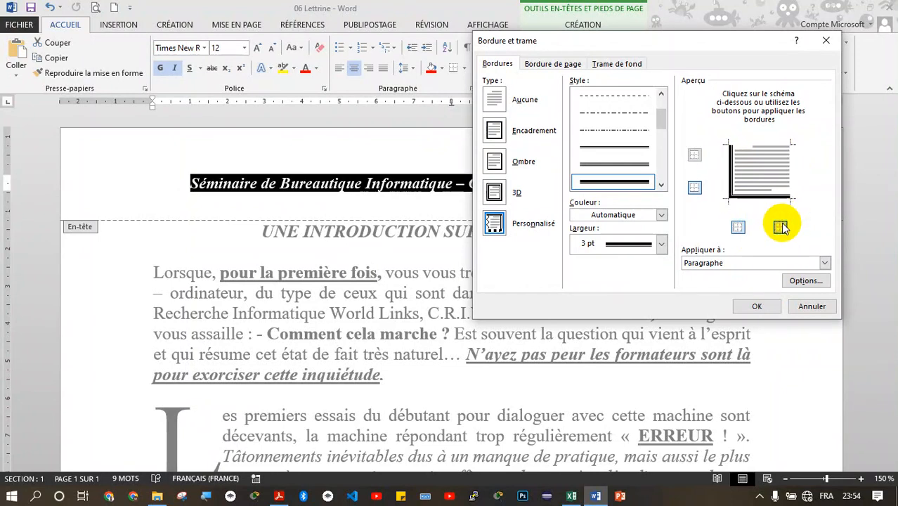
pyautogui.click(738, 227)
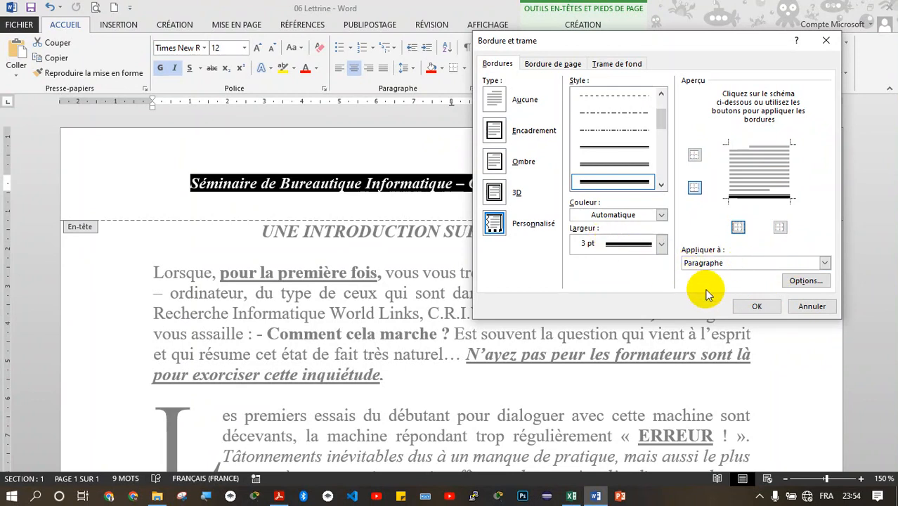
pyautogui.click(750, 306)
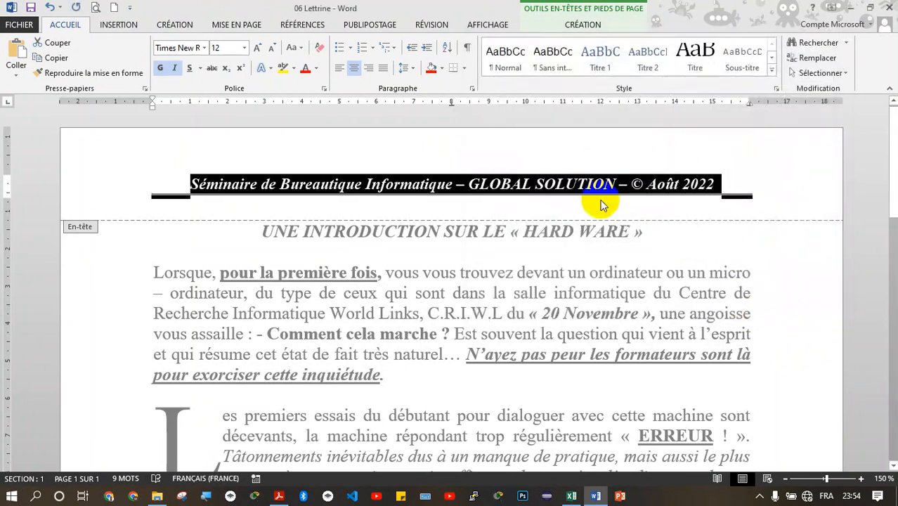
# Try adding several blank lines after the header text, and undo them.
pyautogui.click(597, 185)
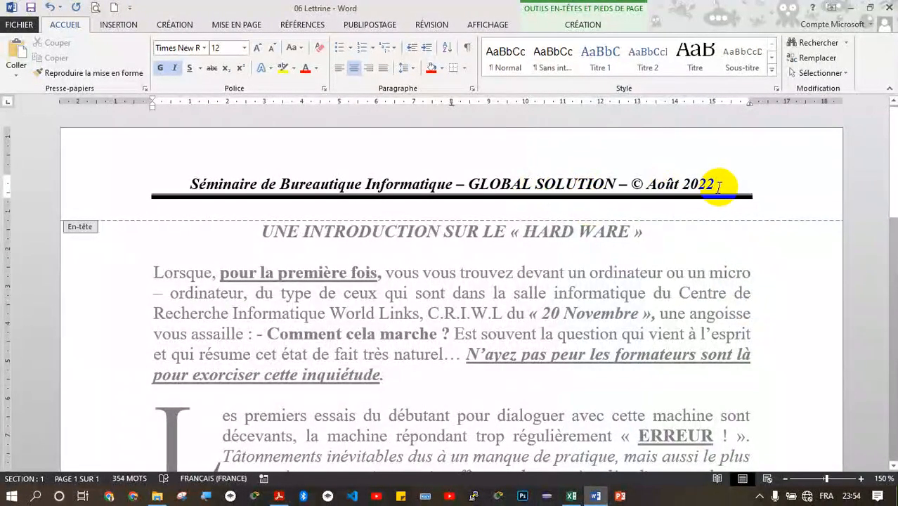
pyautogui.press('Return')
pyautogui.press('Return')
pyautogui.press('Return')
pyautogui.press('Return')
pyautogui.press('Return')
pyautogui.press('Return')
pyautogui.press('Return')
pyautogui.press('Return')
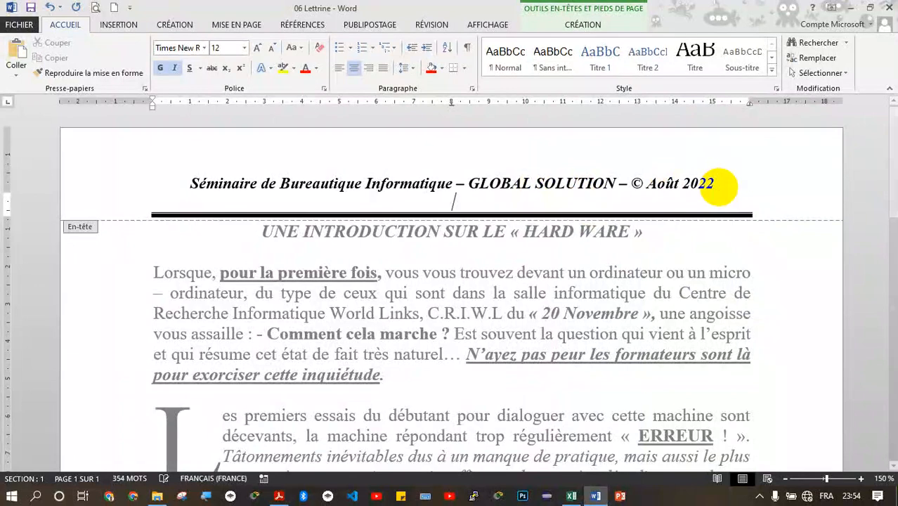
pyautogui.press('Return')
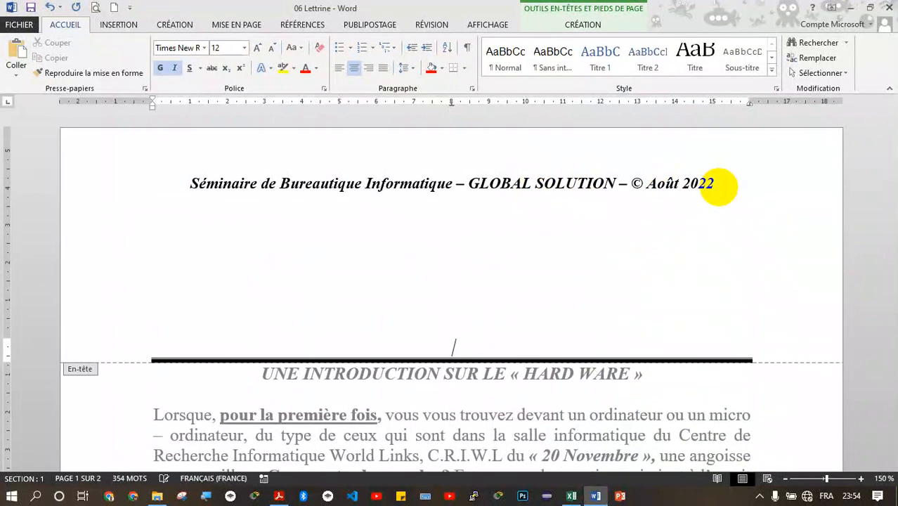
pyautogui.hotkey('ctrl', 'z')
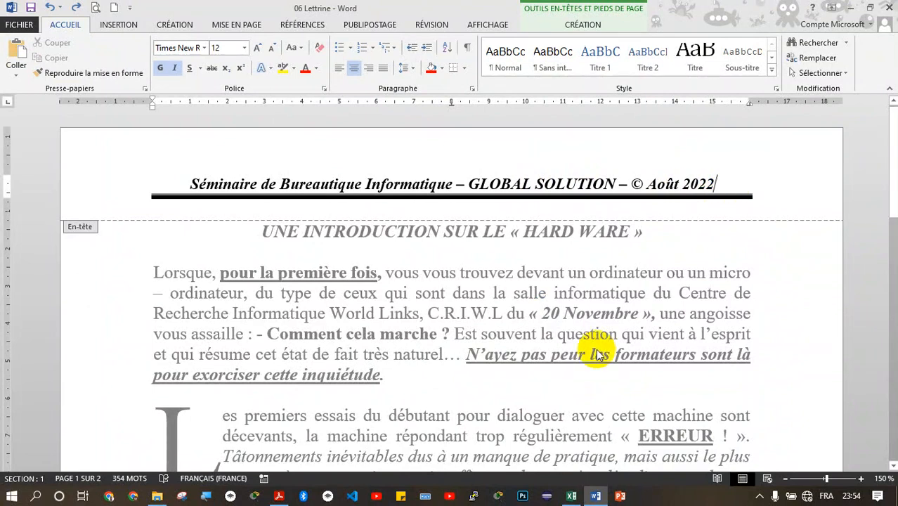
# Go to the page footer and enter the person's full name followed by ", Séminariste en".
pyautogui.press('Down')
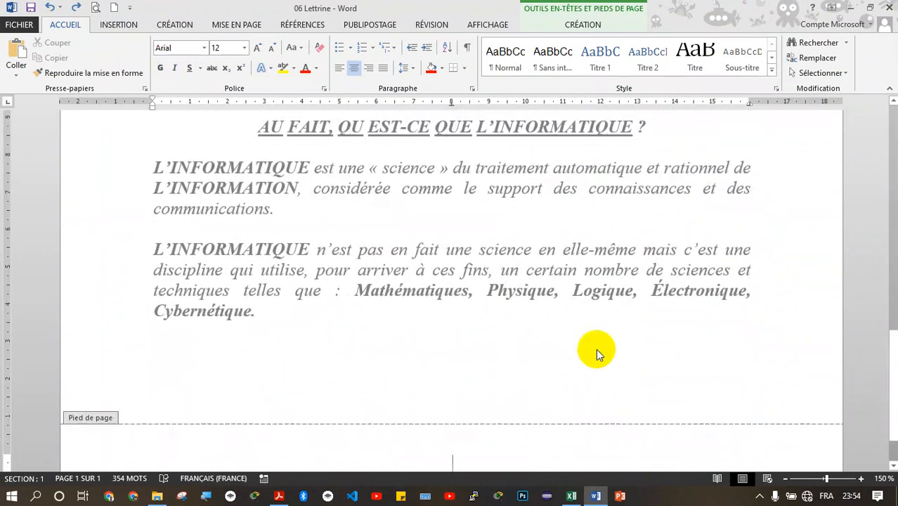
pyautogui.scroll(-1, 596, 349)
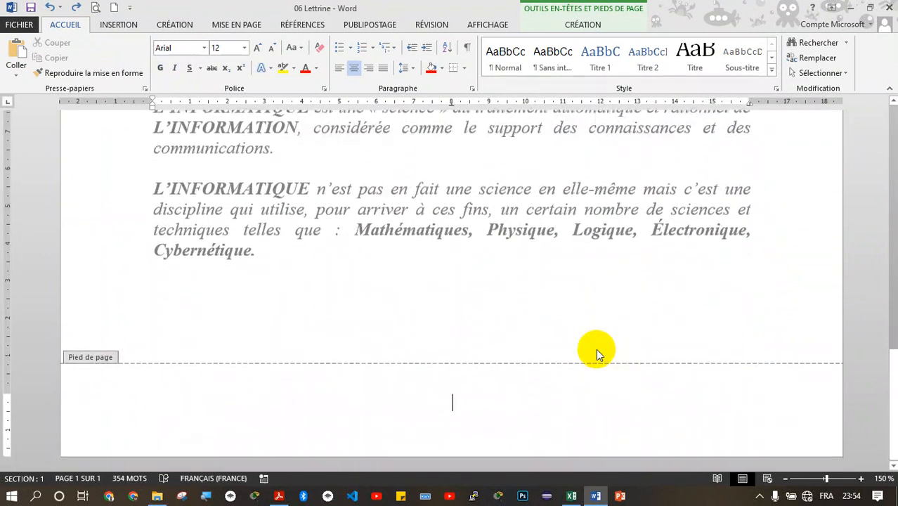
pyautogui.write('Ousmane')
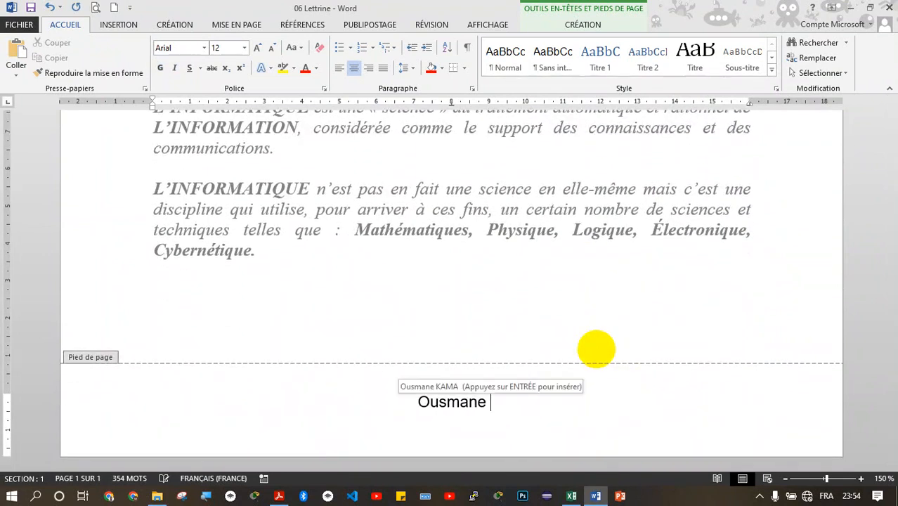
pyautogui.press('Return')
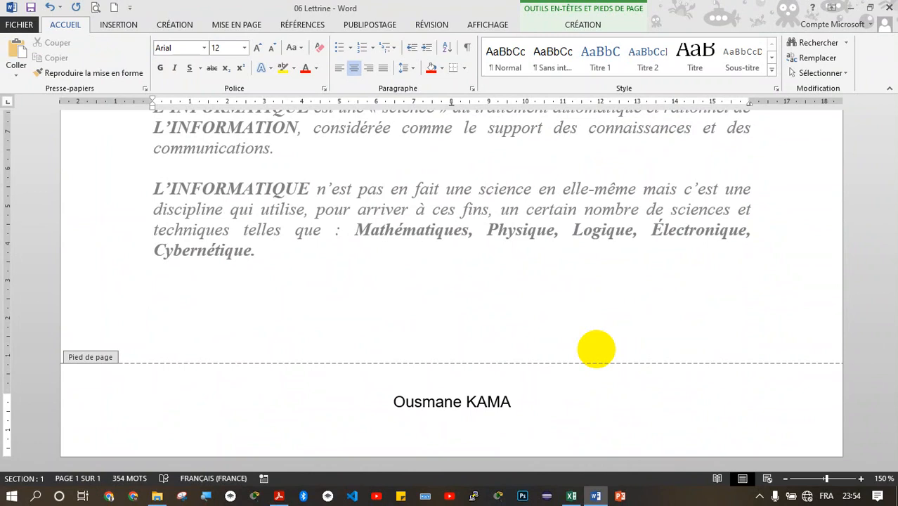
pyautogui.write(', S')
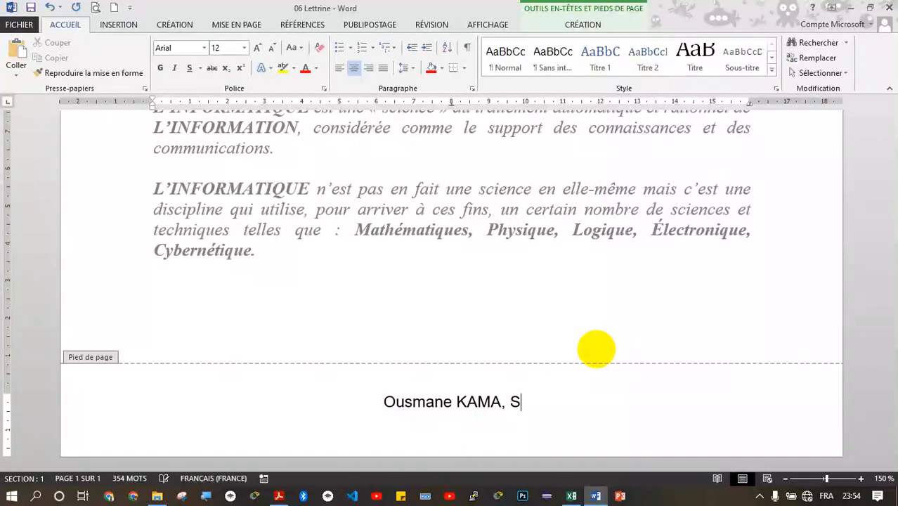
pyautogui.write('ém')
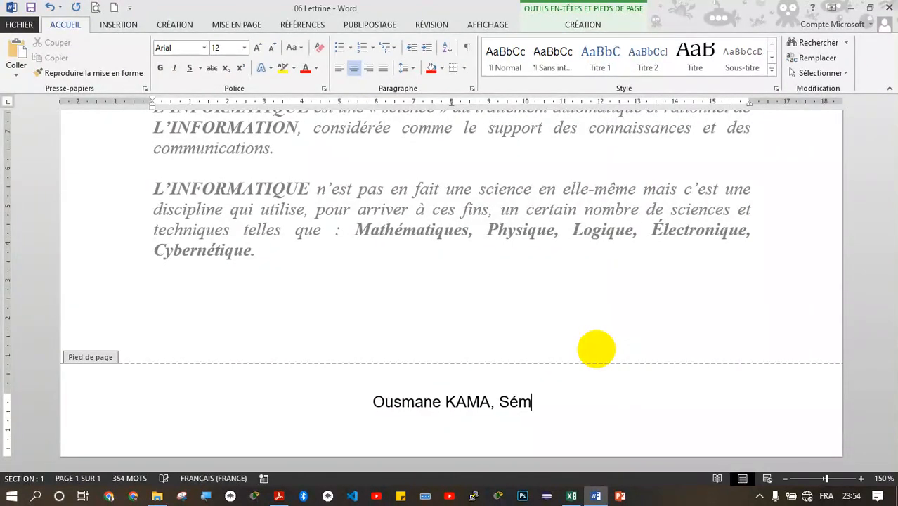
pyautogui.write('inariste en')
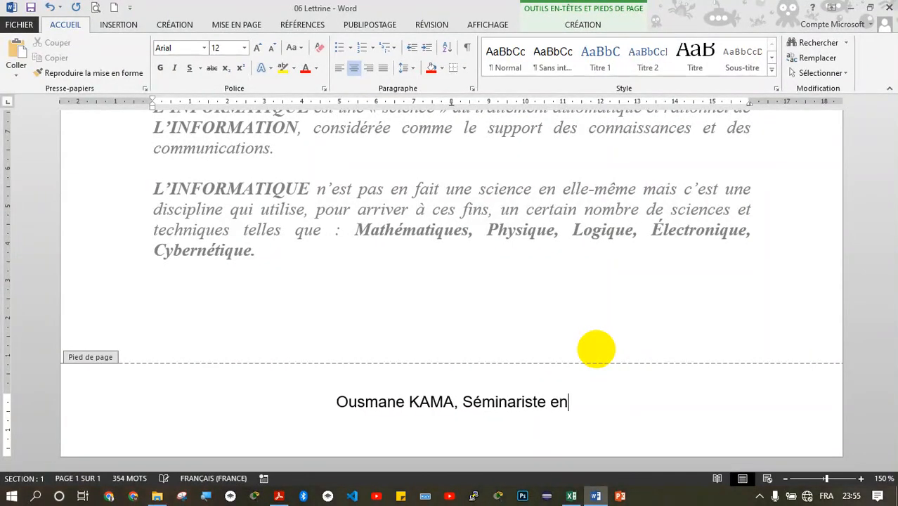
# Continue the footer text with the word "Bureautique", correcting its spelling.
pyautogui.write(' BreautiU')
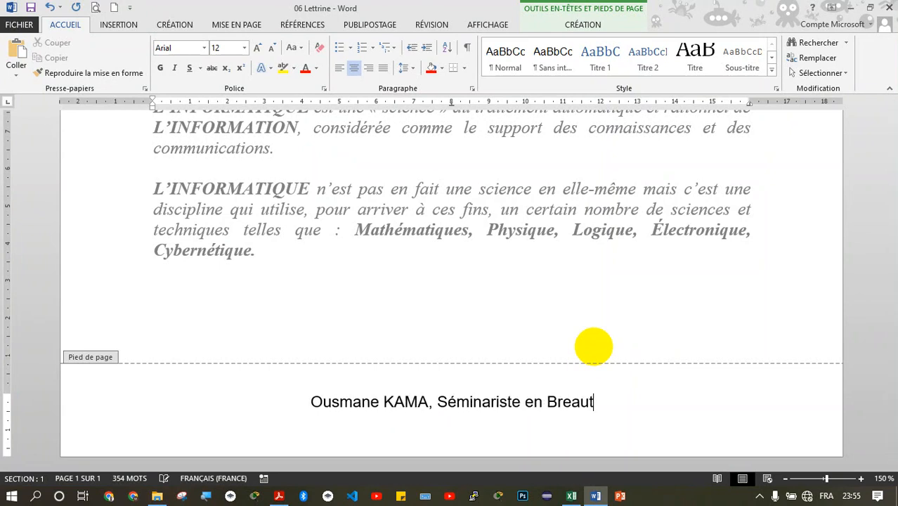
pyautogui.press('BackSpace')
pyautogui.press('BackSpace')
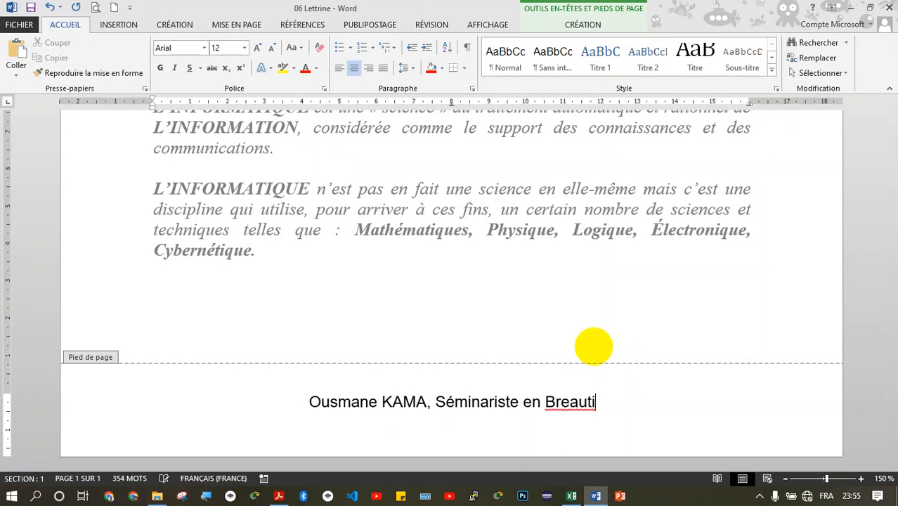
pyautogui.write('QUE')
pyautogui.press('BackSpace')
pyautogui.press('BackSpace')
pyautogui.press('BackSpace')
pyautogui.press('BackSpace')
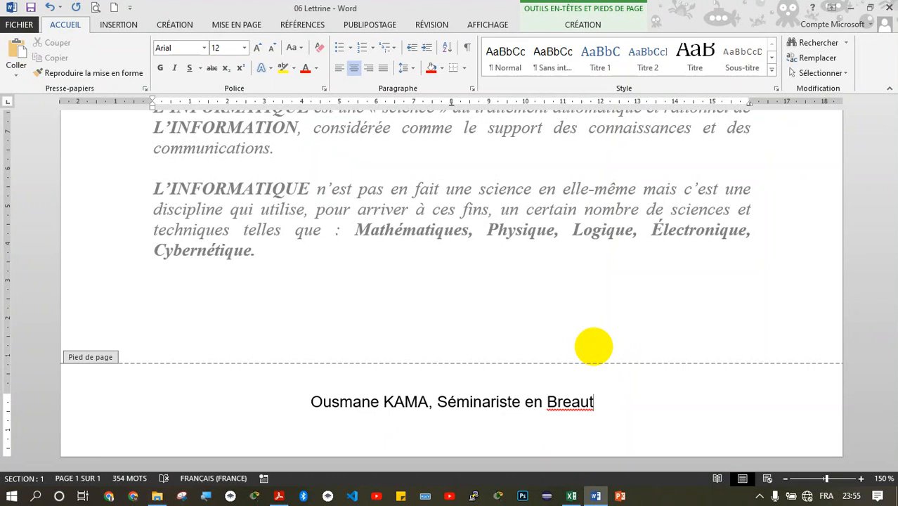
pyautogui.write('que')
pyautogui.press('BackSpace')
pyautogui.press('BackSpace')
pyautogui.press('BackSpace')
pyautogui.press('BackSpace')
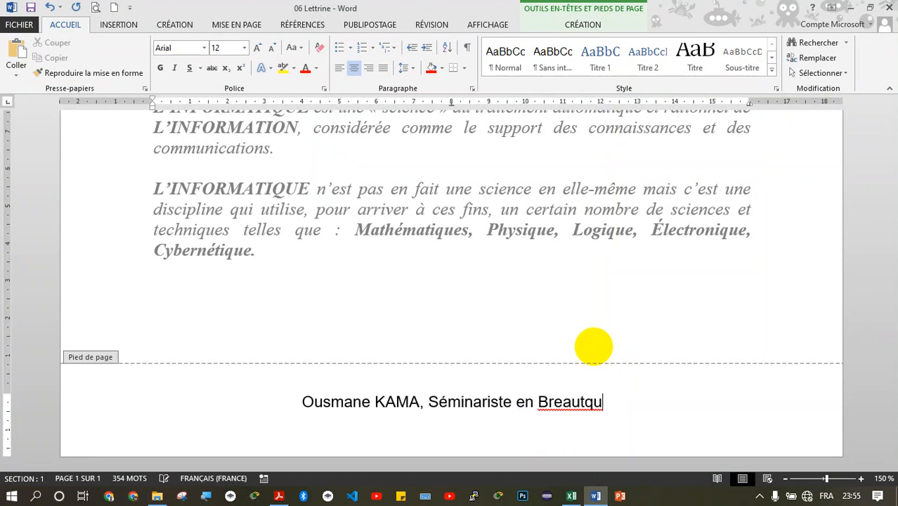
pyautogui.write('ique')
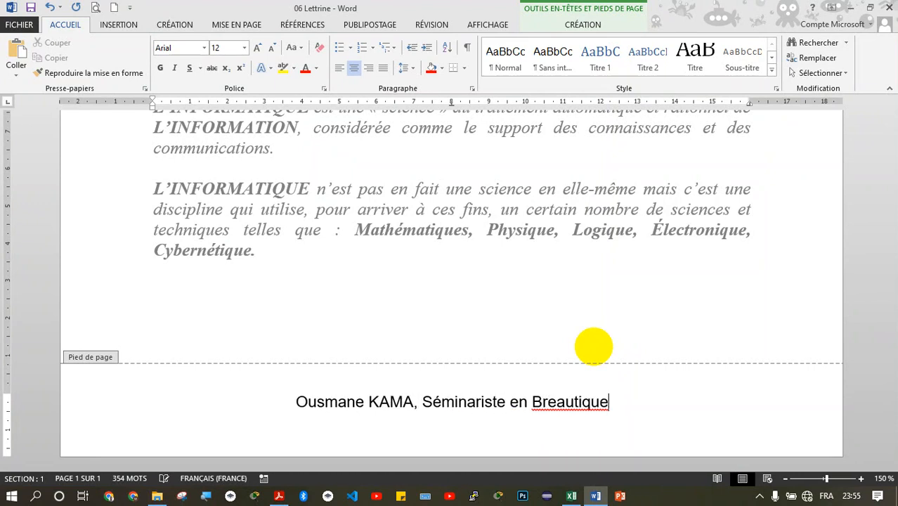
pyautogui.press('Left')
pyautogui.press('Left')
pyautogui.press('Left')
pyautogui.press('Left')
pyautogui.press('Left')
pyautogui.press('Left')
pyautogui.press('Left')
pyautogui.press('Left')
pyautogui.write('u')
pyautogui.press('Right')
pyautogui.press('Right')
pyautogui.press('Right')
pyautogui.press('Right')
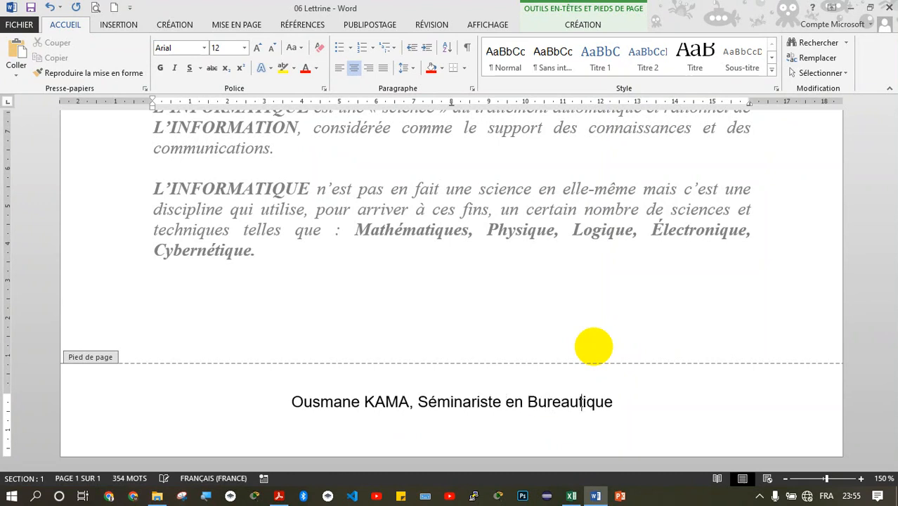
# Complete the footer line after "Bureautique" with "Informatique – Le 02 Septembre 2022".
pyautogui.write('In')
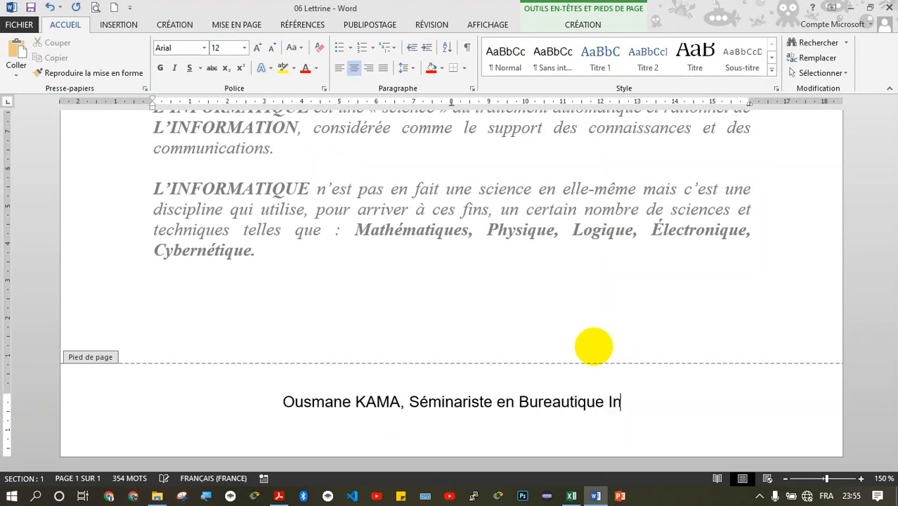
pyautogui.write('formatique')
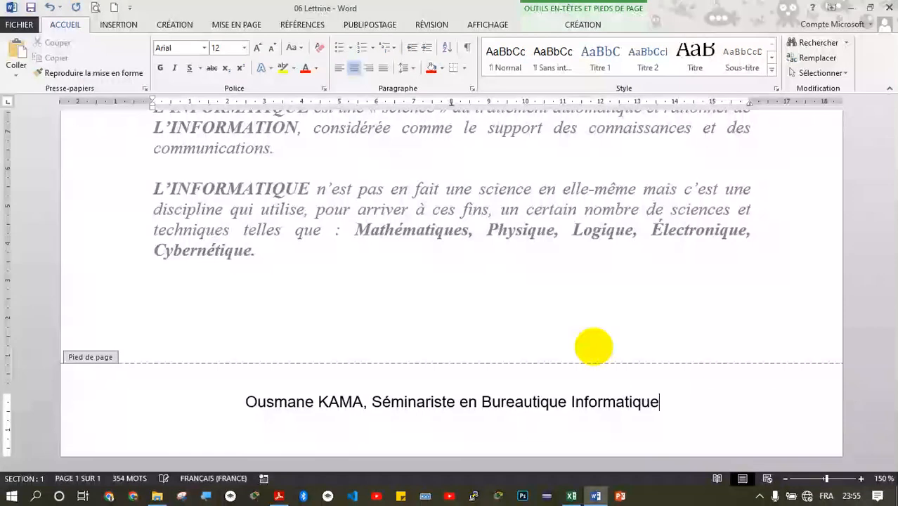
pyautogui.write(',')
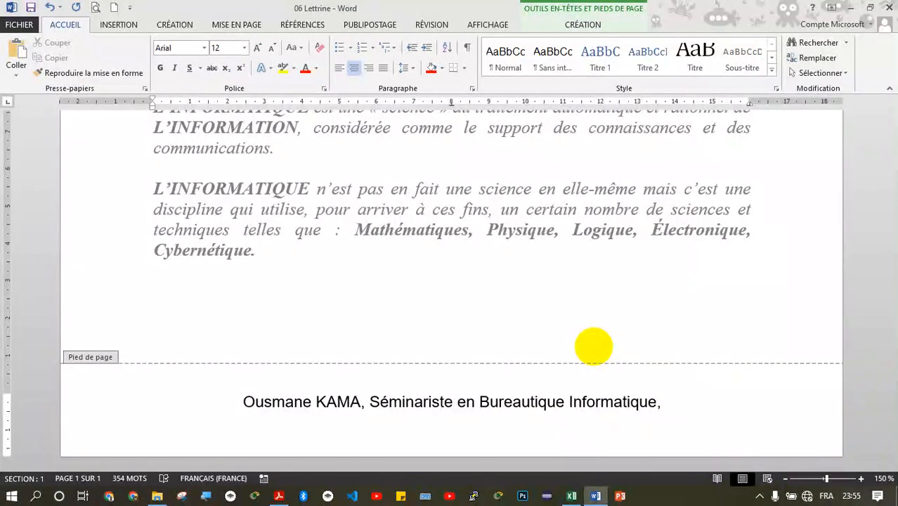
pyautogui.press('BackSpace')
pyautogui.press('BackSpace')
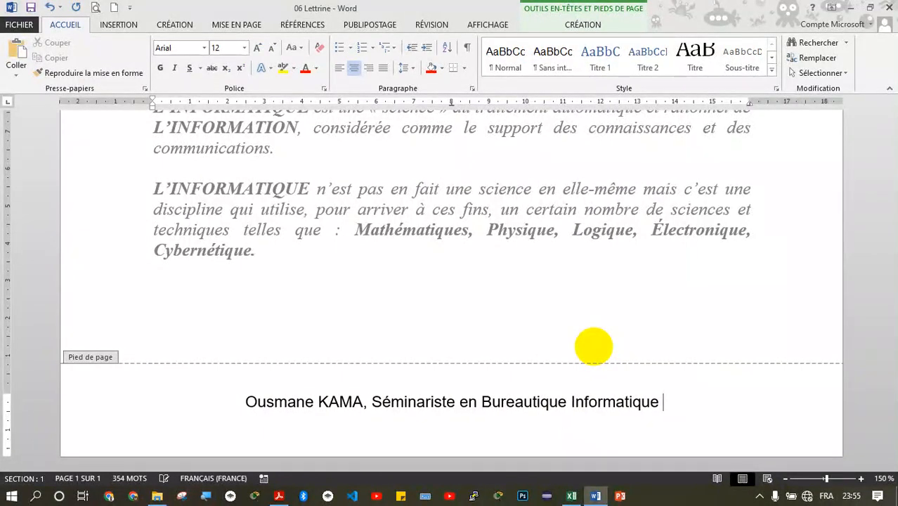
pyautogui.write('-')
pyautogui.write(' Le ')
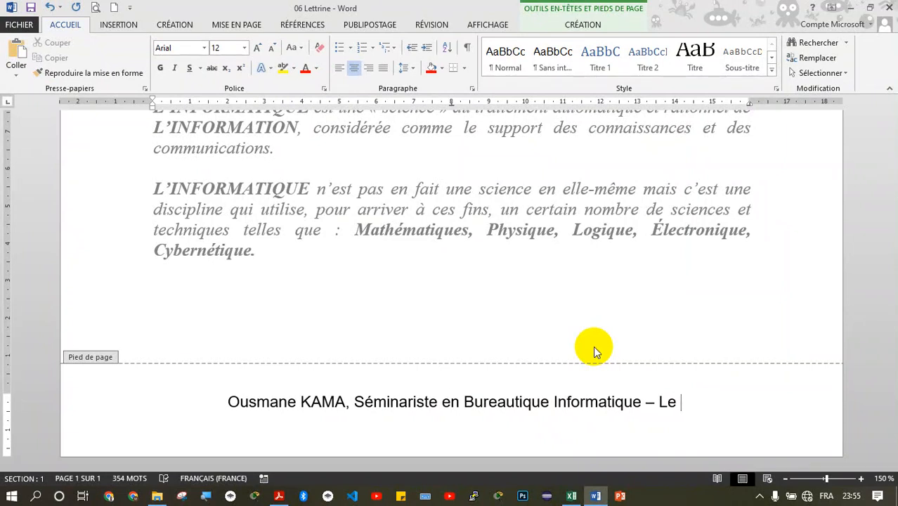
pyautogui.write('02 Sep')
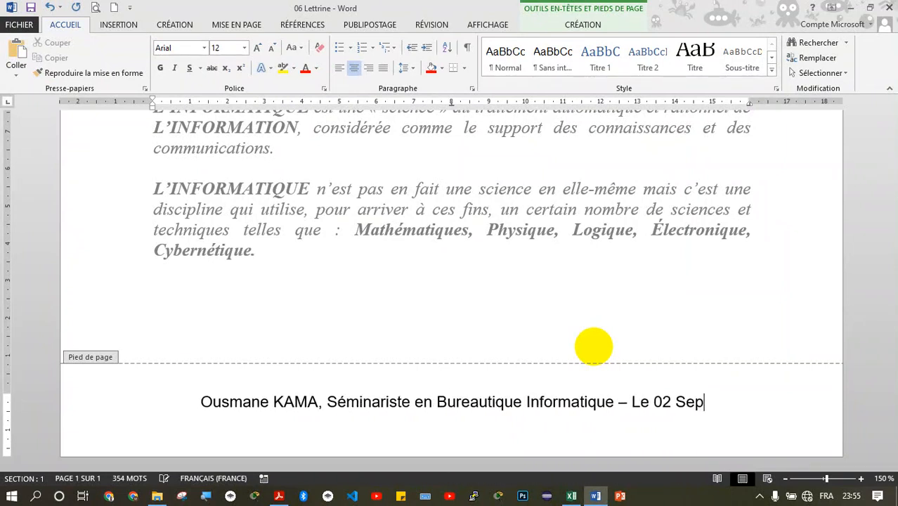
pyautogui.write('tembre 2')
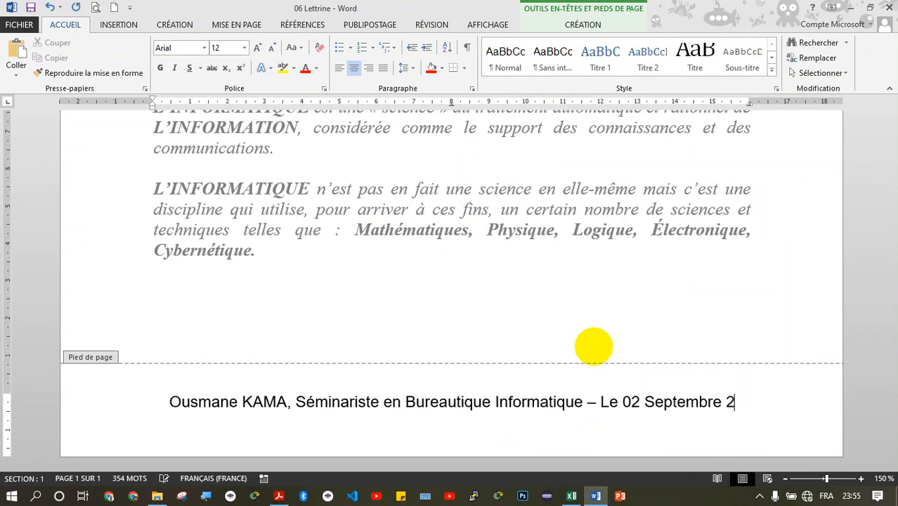
pyautogui.write('022')
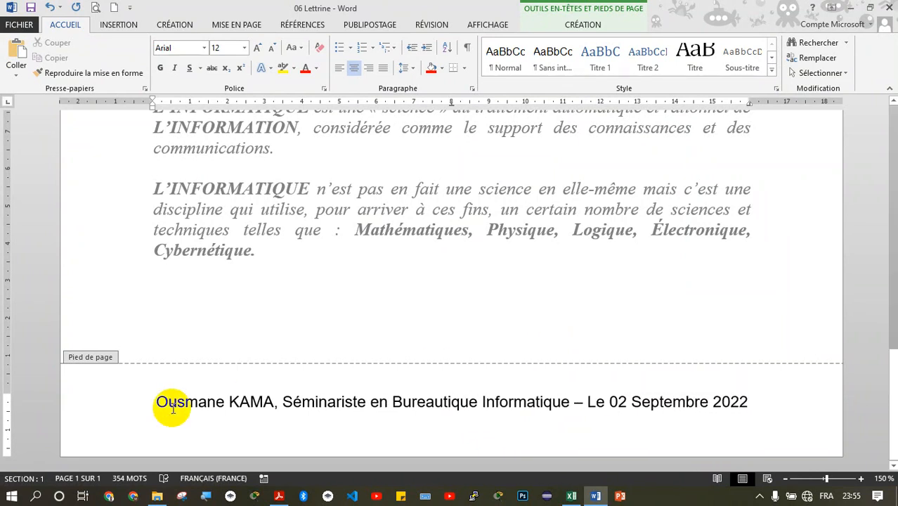
# Format the entire footer line in bold, italic Times New Roman.
pyautogui.click(90, 410)
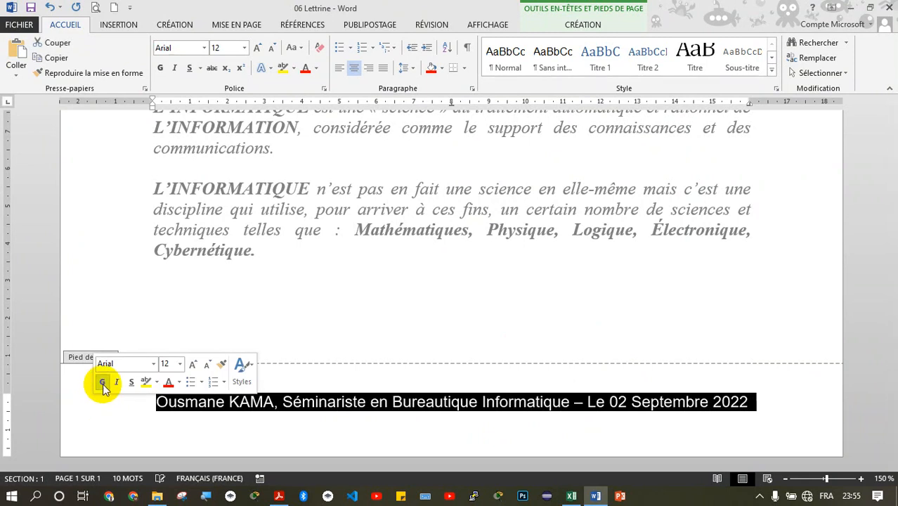
pyautogui.click(102, 381)
pyautogui.click(117, 383)
pyautogui.click(137, 363)
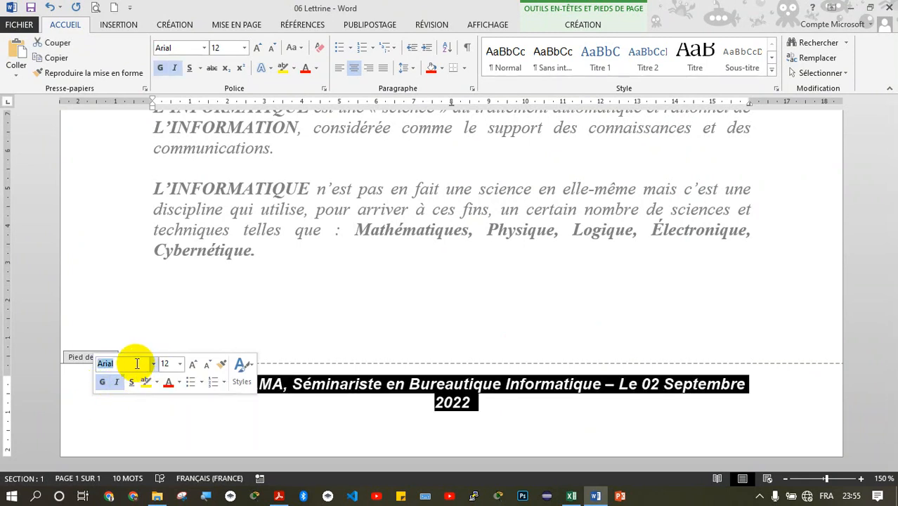
pyautogui.write('Times New Roman')
pyautogui.press('Return')
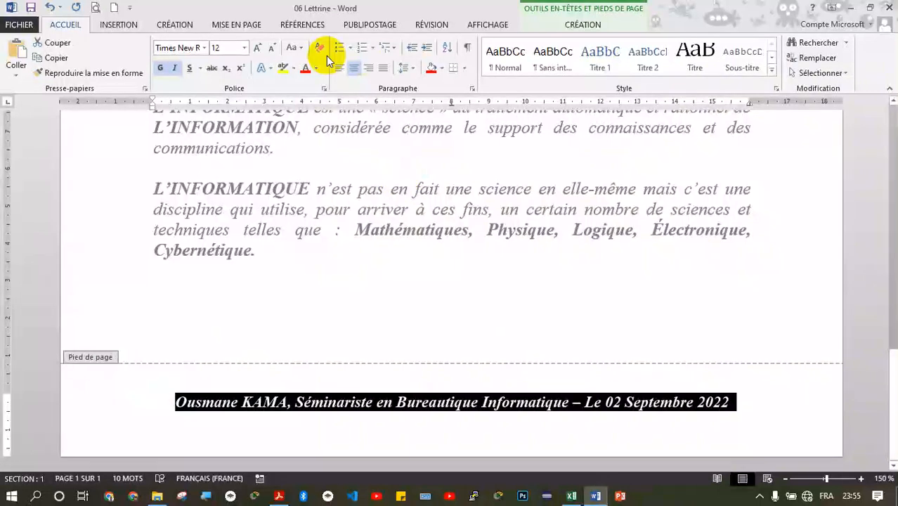
# Add a top border above the footer text and clear the text selection.
pyautogui.click(463, 70)
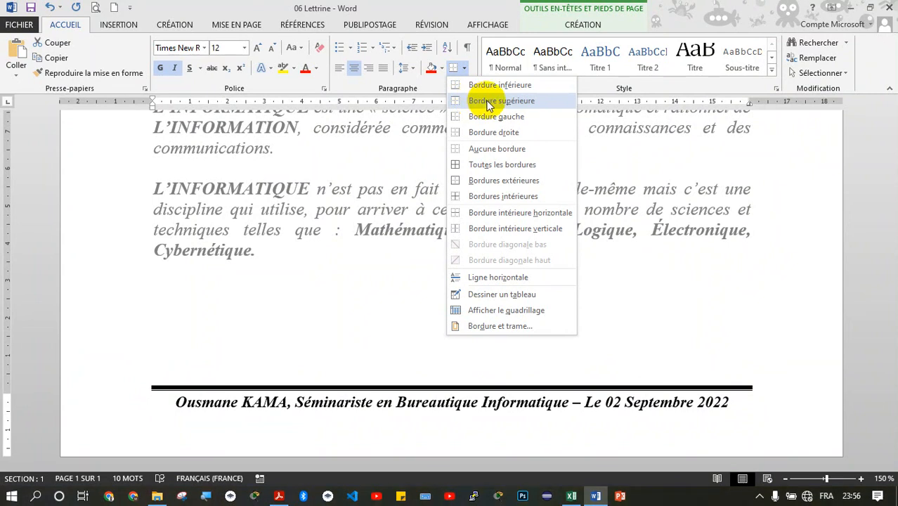
pyautogui.click(490, 104)
pyautogui.hotkey('ctrl', 'a')
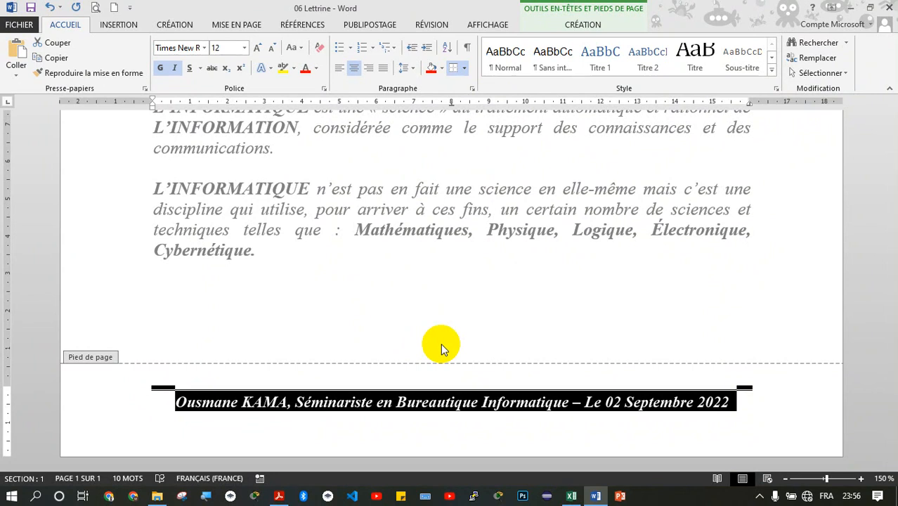
pyautogui.click(324, 402)
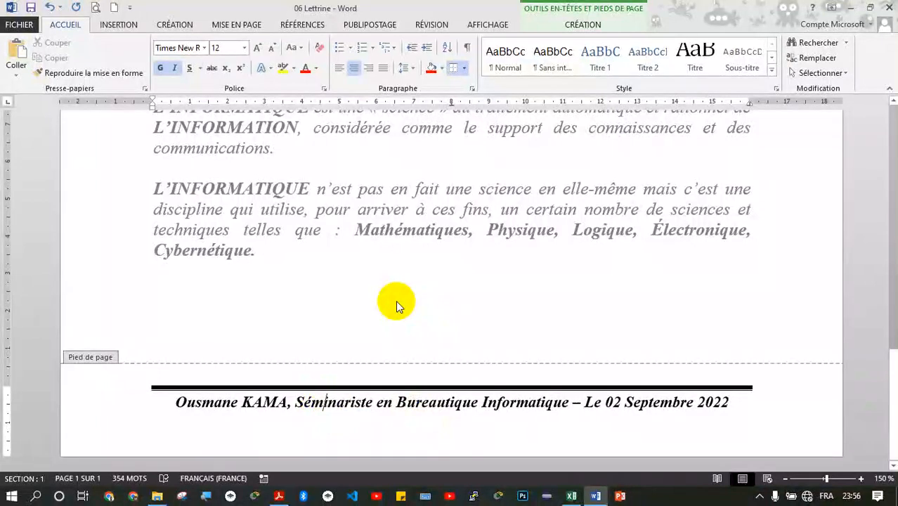
# Close the footer editing area and return to the beginning of the document body.
pyautogui.click(580, 28)
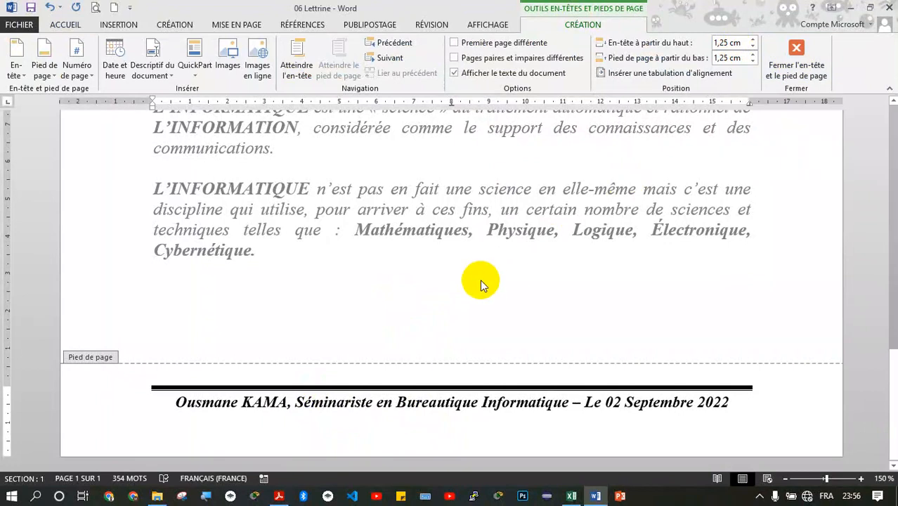
pyautogui.doubleClick(463, 286)
pyautogui.doubleClick(459, 409)
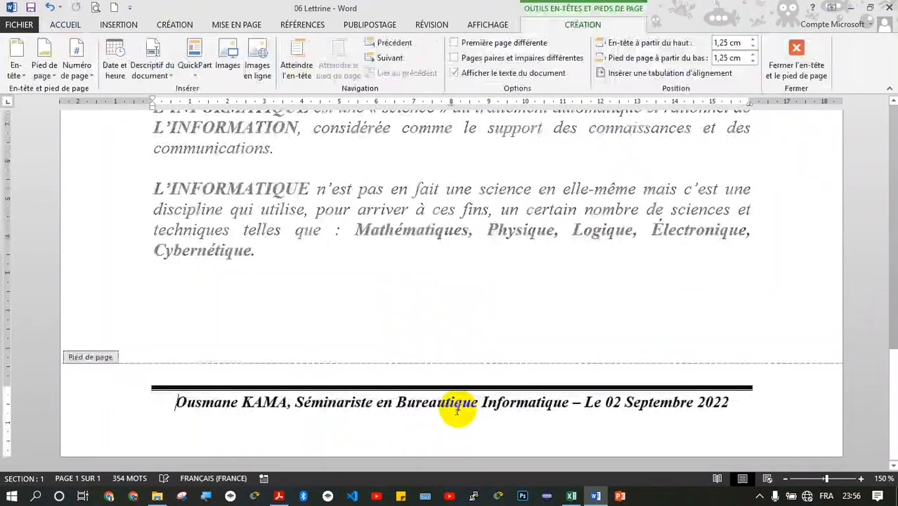
pyautogui.press('Escape')
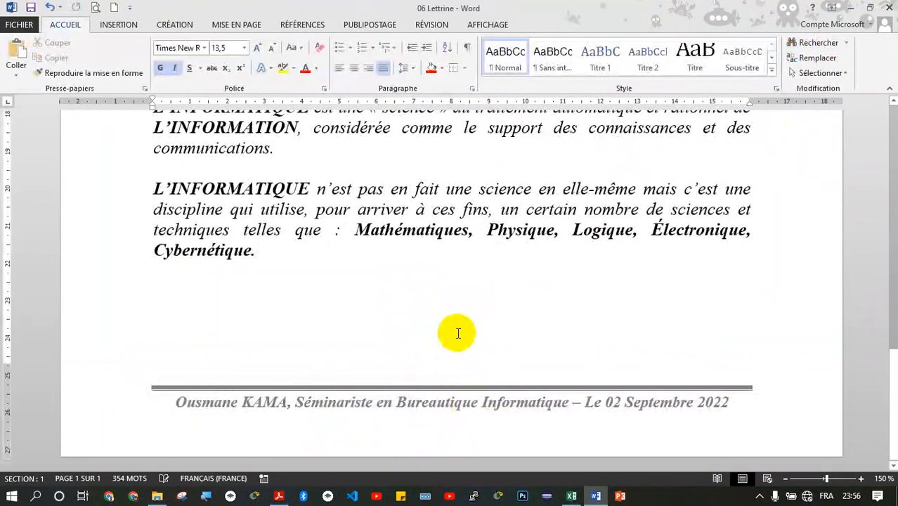
pyautogui.hotkey('ctrl', 'Home')
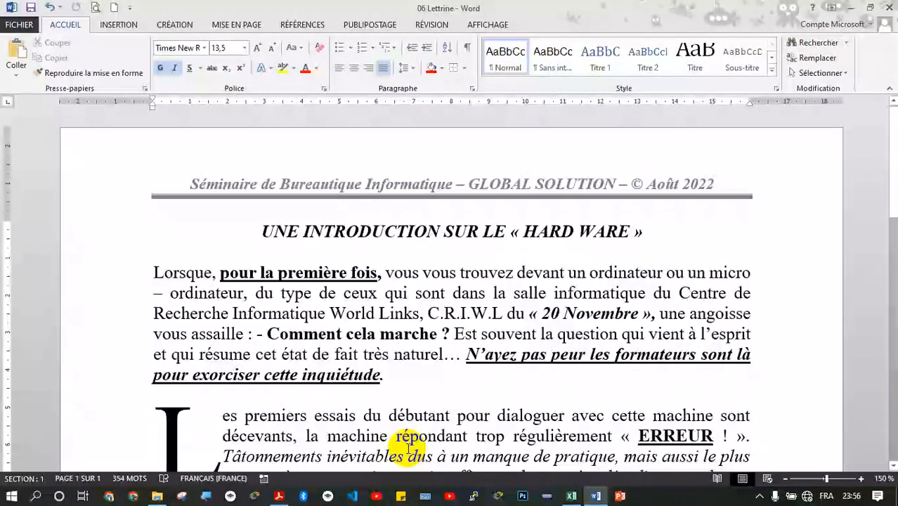
# Review the whole page with its header and footer in the print preview.
pyautogui.hotkey('ctrl', 'p')
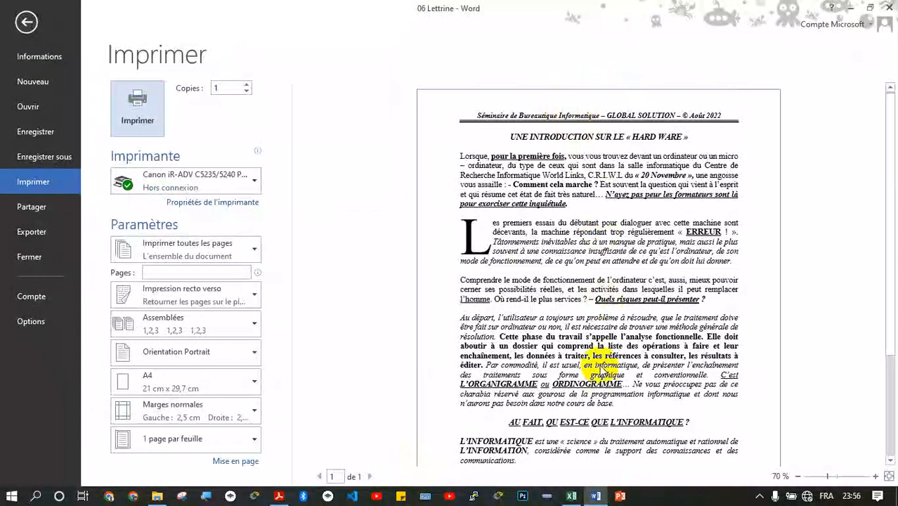
pyautogui.scroll(-1, 601, 380)
pyautogui.scroll(-4, 601, 379)
pyautogui.scroll(5, 602, 380)
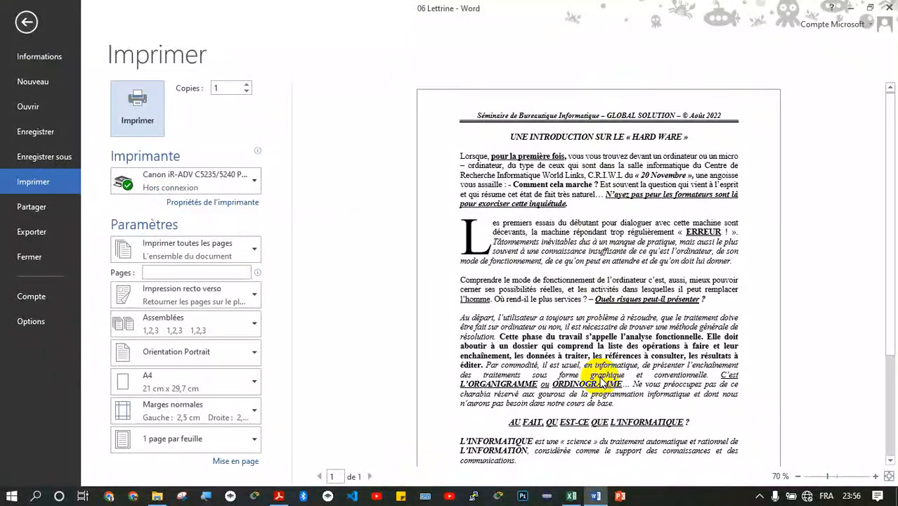
pyautogui.press('Escape')
# Zoom the document out to 120% and look over the header and opening paragraphs.
pyautogui.scroll(3, 601, 380)
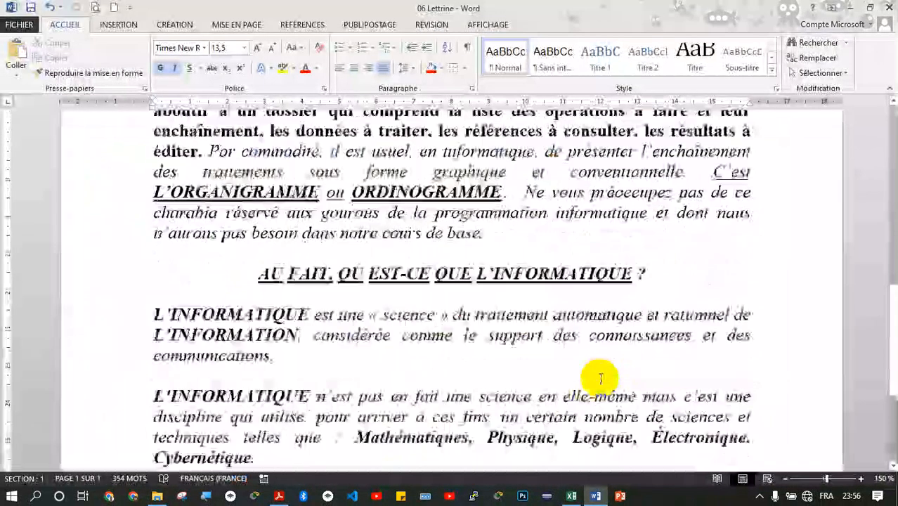
pyautogui.scroll(5, 601, 380)
pyautogui.keyDown('ctrl'); pyautogui.scroll(-2, 601, 380); pyautogui.keyUp('ctrl')
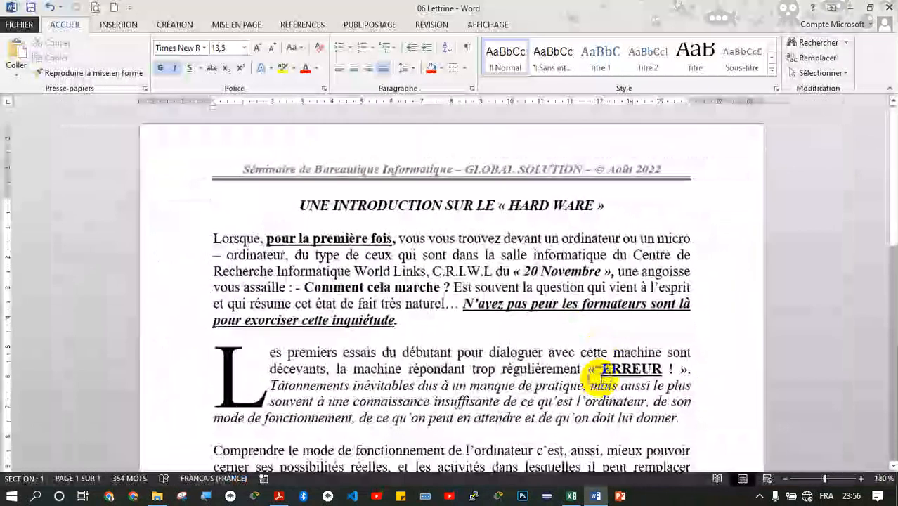
pyautogui.keyDown('ctrl'); pyautogui.scroll(-1, 601, 380); pyautogui.keyUp('ctrl')
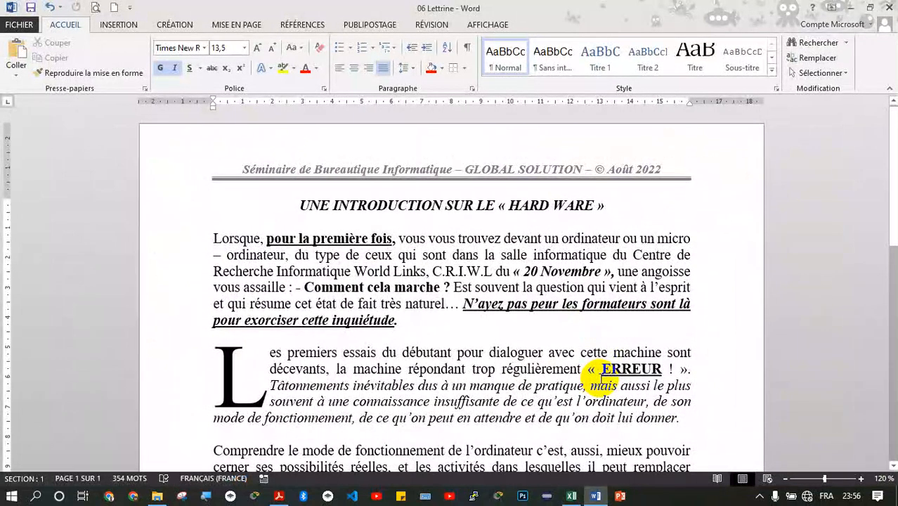
pyautogui.scroll(-2, 503, 379)
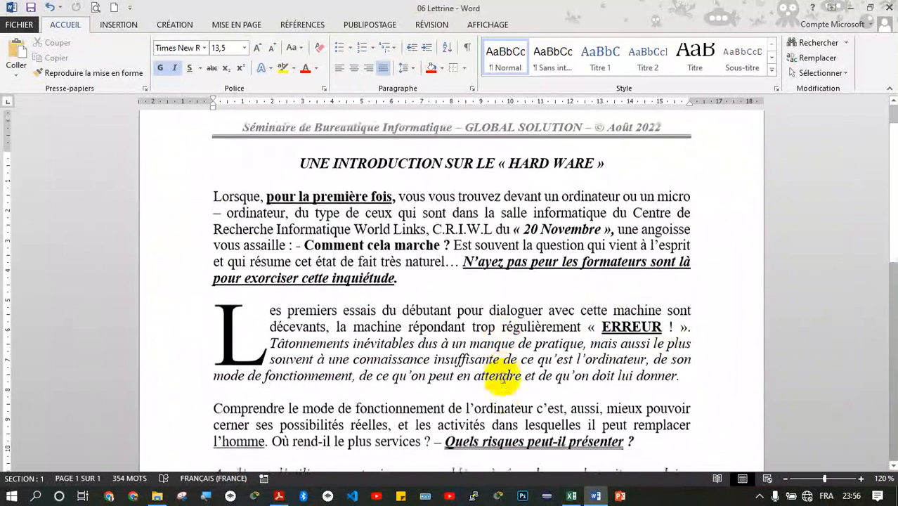